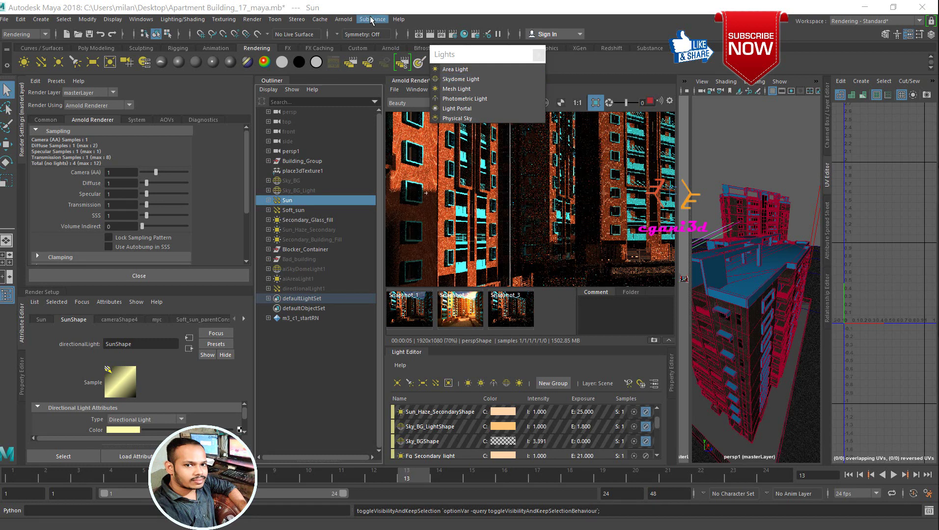
Create a directional light from the shelf and rename it 'sun' in the Outliner.
click(343, 19)
mouse_move(378, 69)
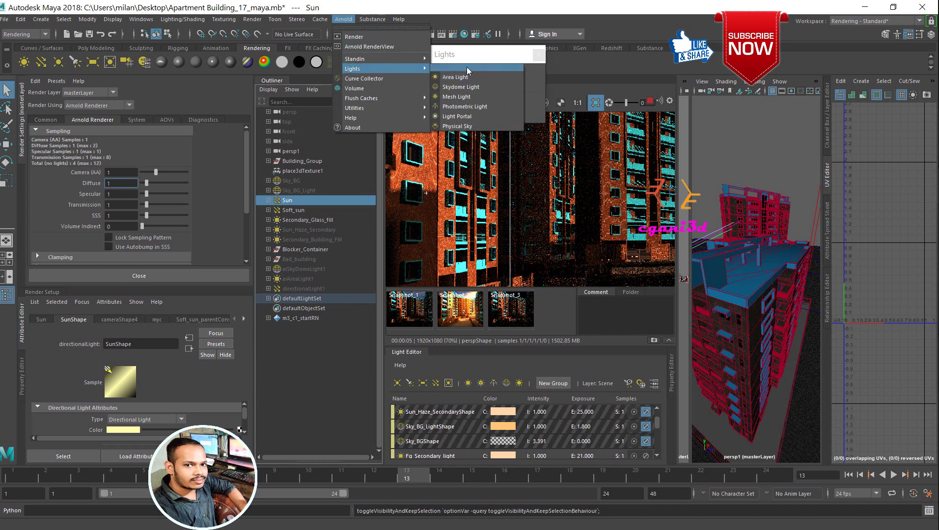
click(466, 67)
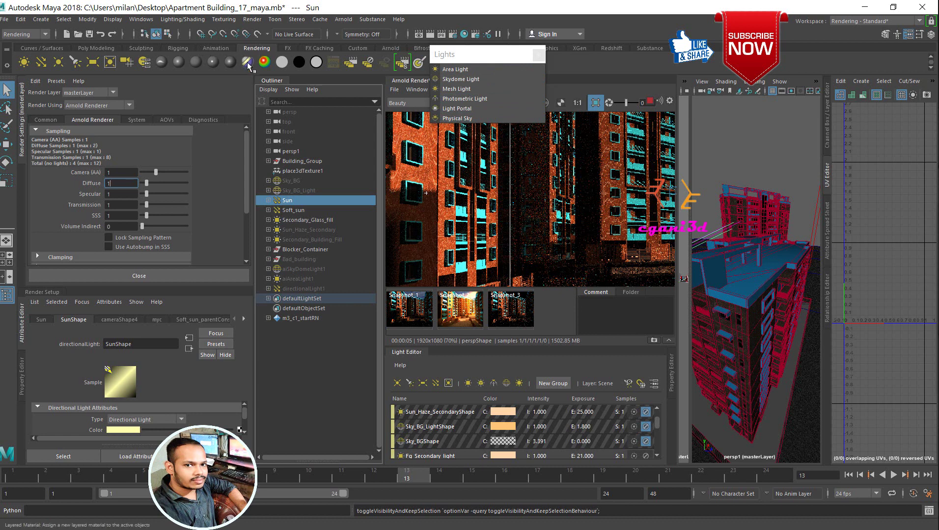
click(42, 62)
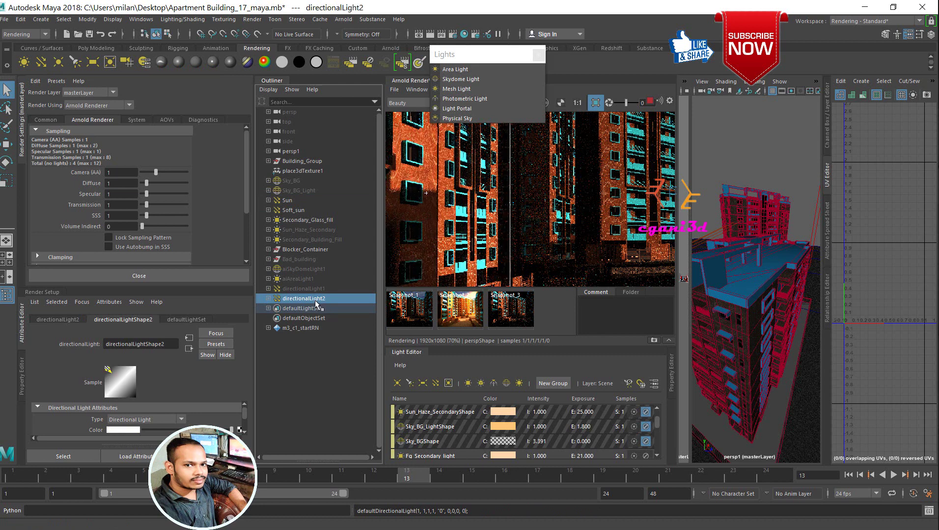
double_click(315, 301)
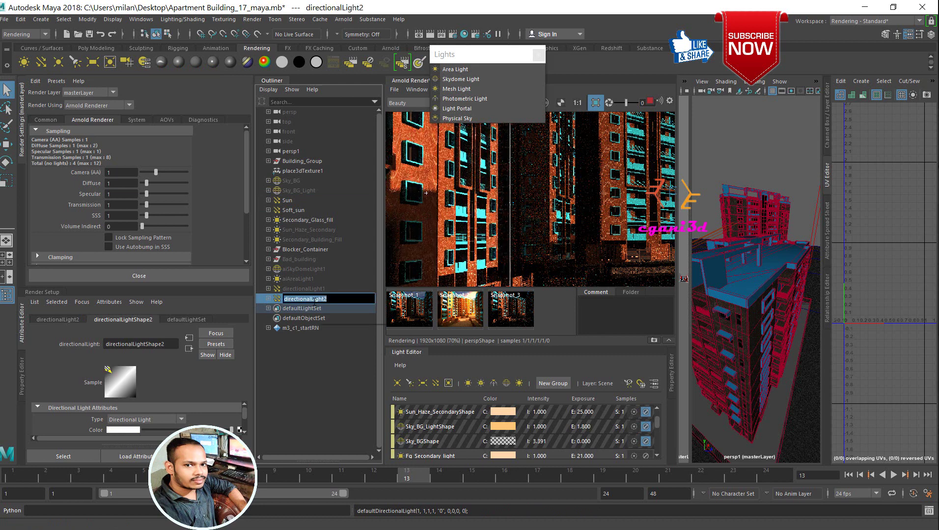
text(sun)
key(Return)
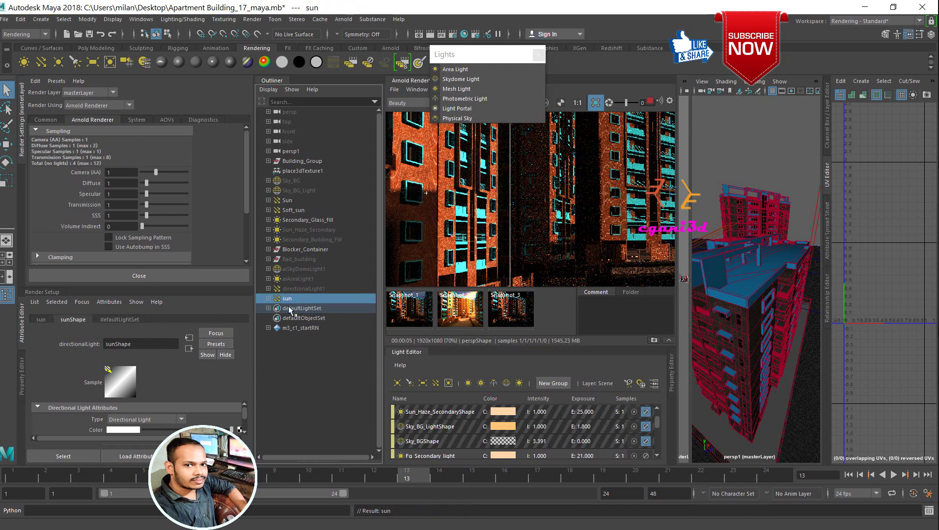
Select the old Soft_sun and Sun lights and hide both.
click(294, 210)
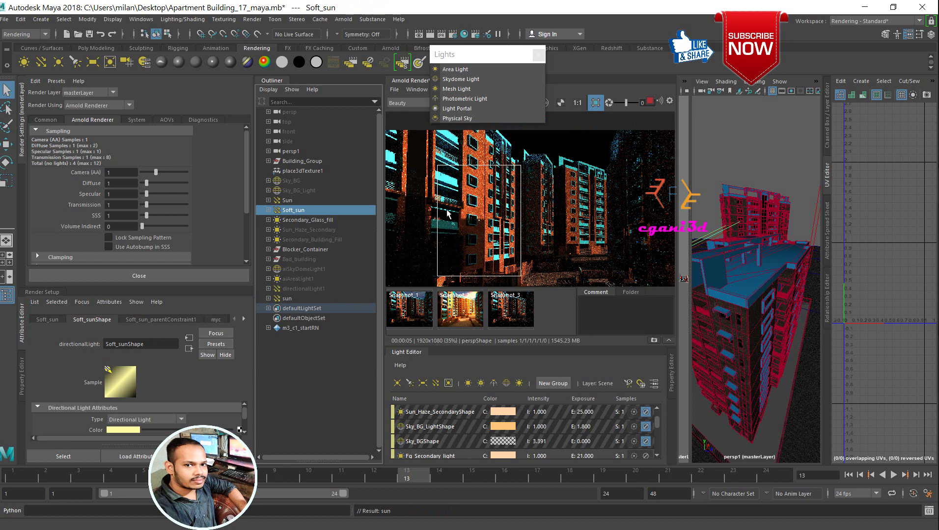
ctrl+click(297, 208)
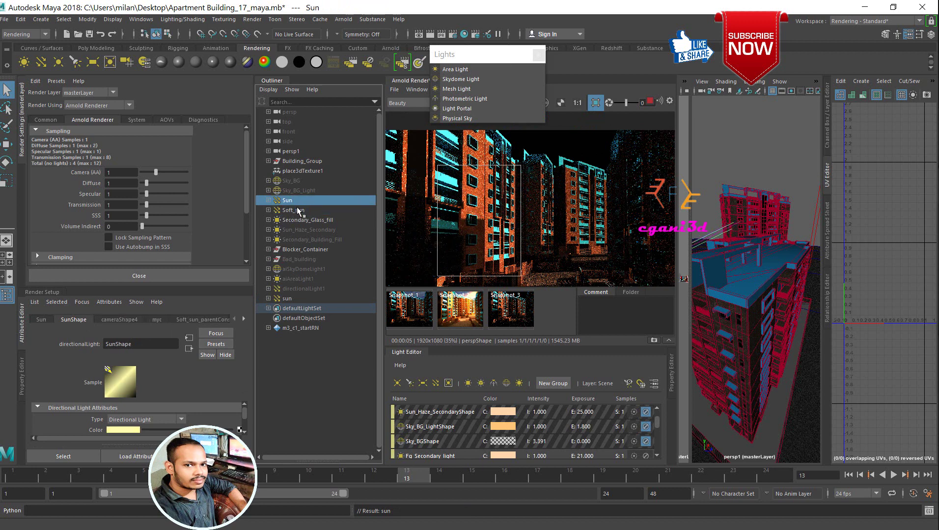
click(299, 210)
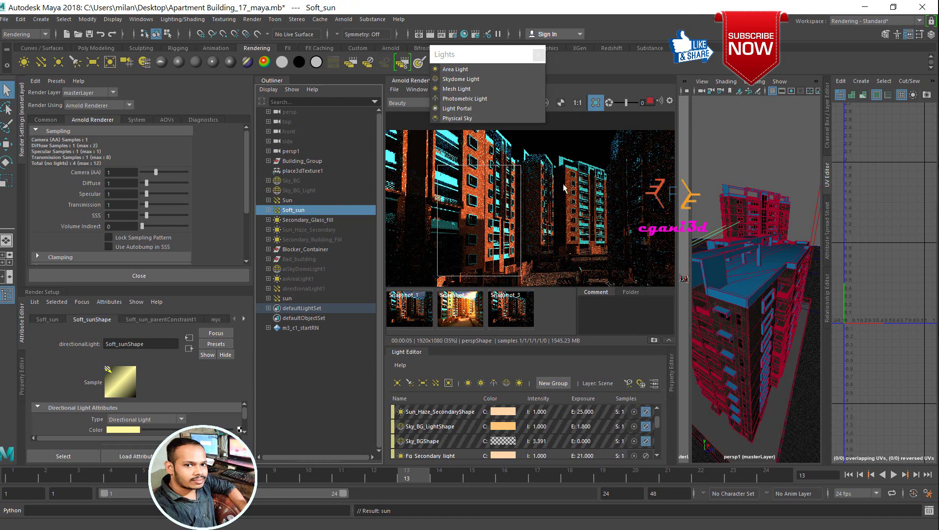
drag(691, 267, 680, 267)
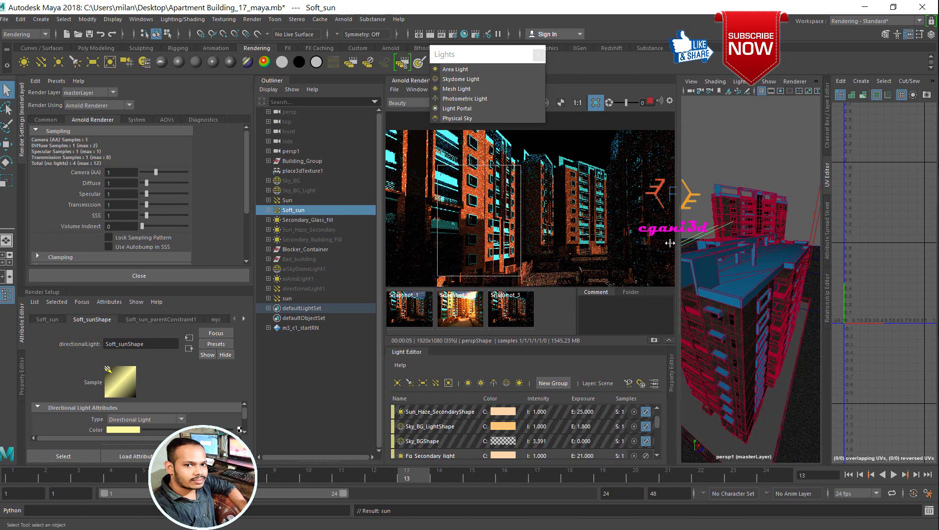
key(a)
alt+drag(747, 253, 751, 284)
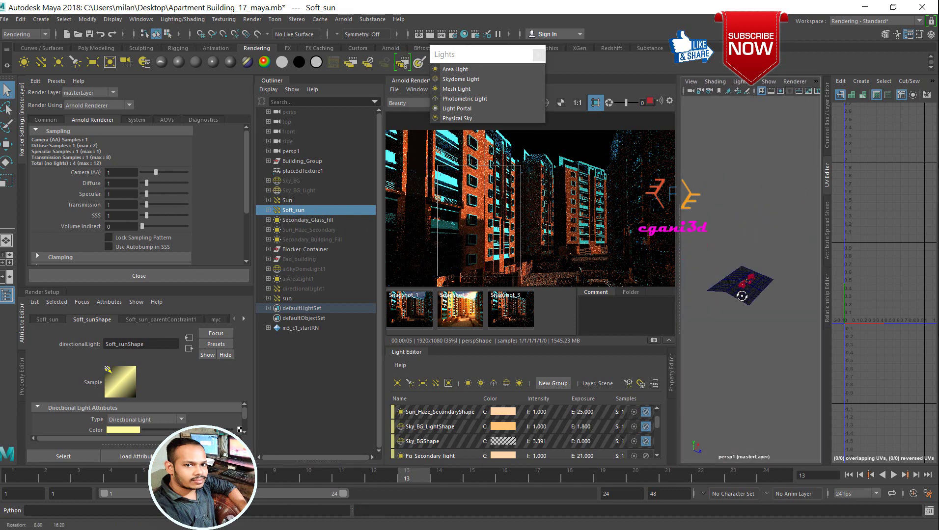
key(f)
ctrl+click(305, 201)
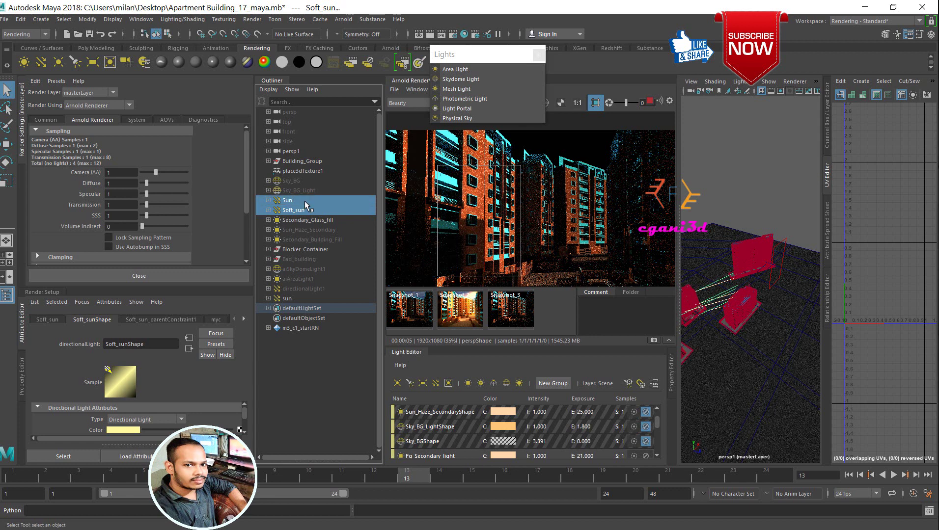
key(h)
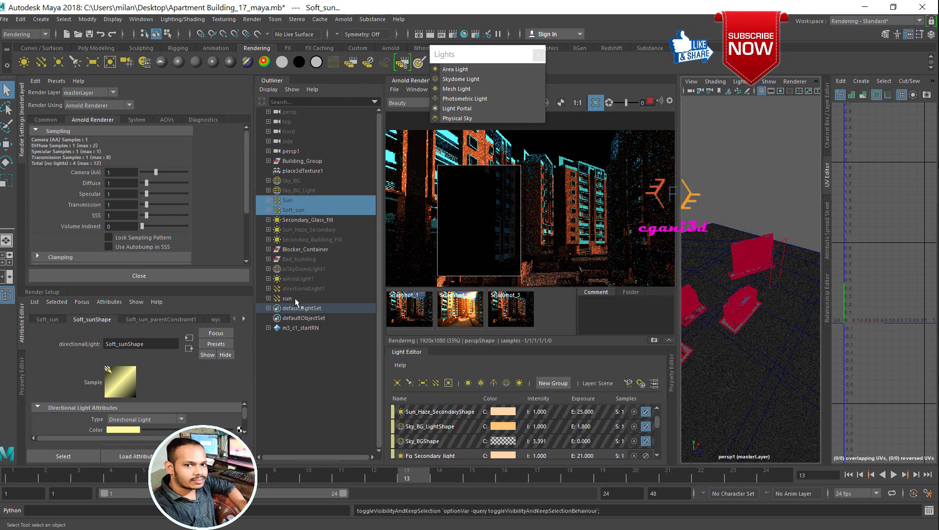
Select and frame the new sun light, then refresh the Arnold preview.
click(293, 299)
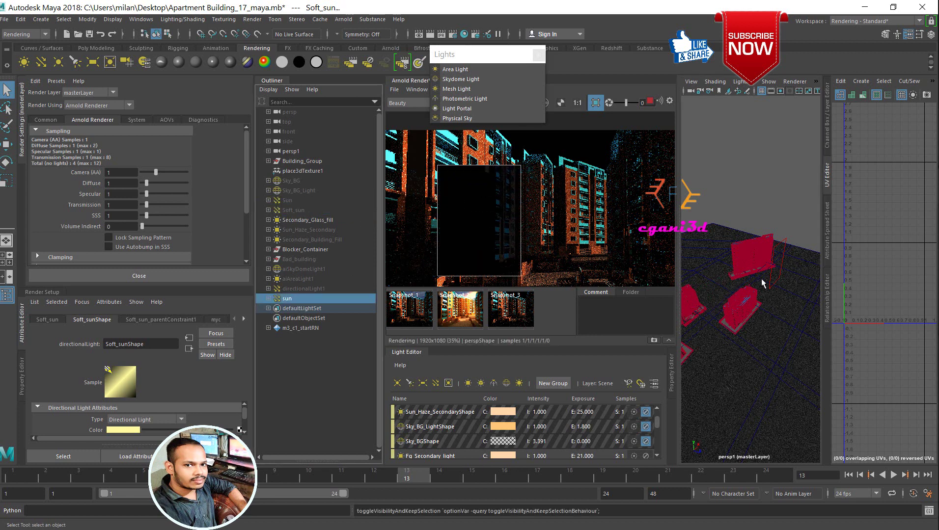
key(f)
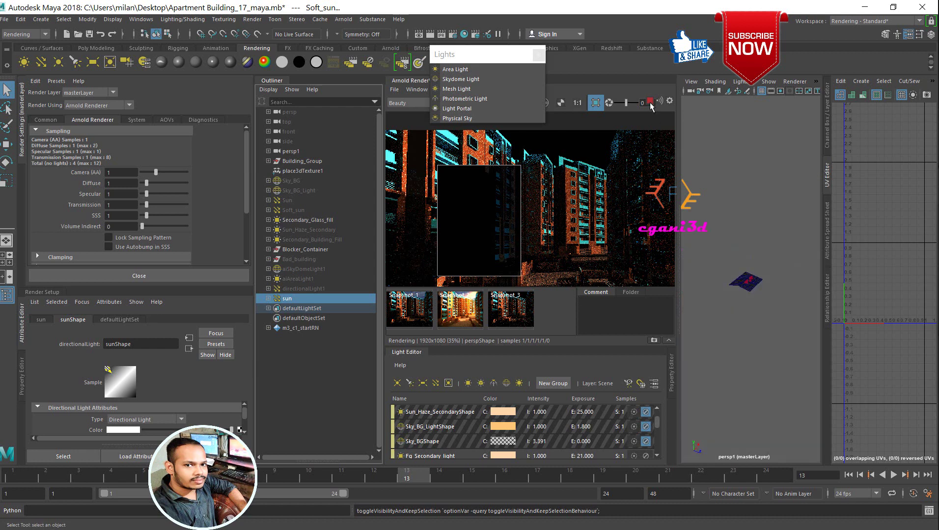
click(649, 102)
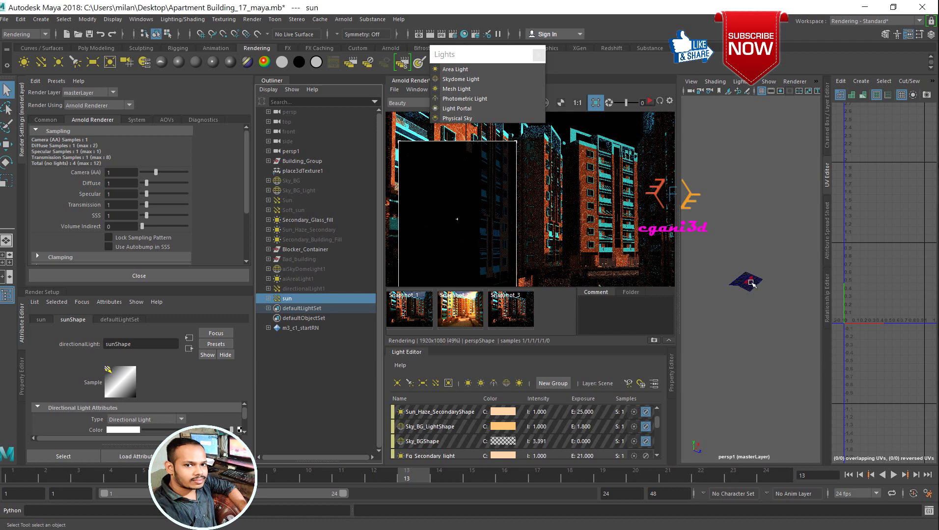
Scale up the sun light and move it down among the apartment buildings.
scroll(790, 299, up, 5)
scroll(783, 302, up, 4)
key(r)
drag(762, 298, 743, 332)
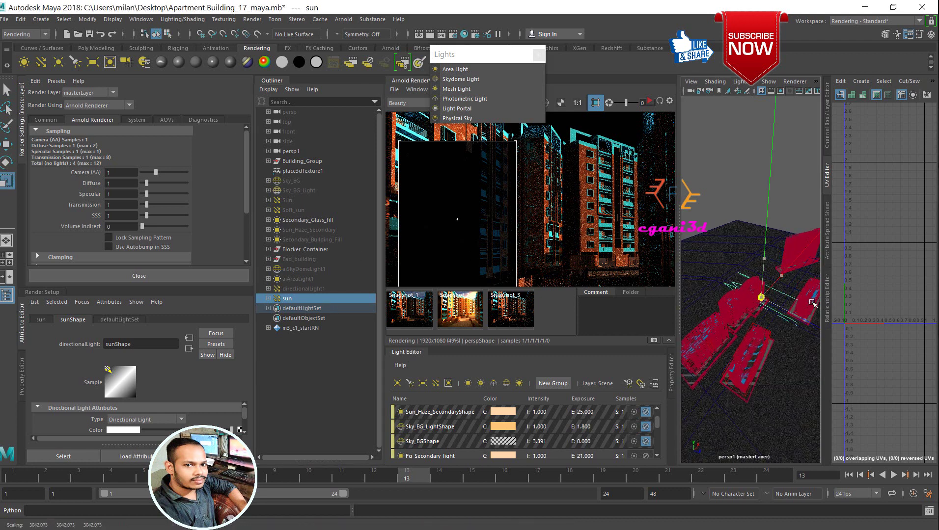
scroll(751, 324, down, 5)
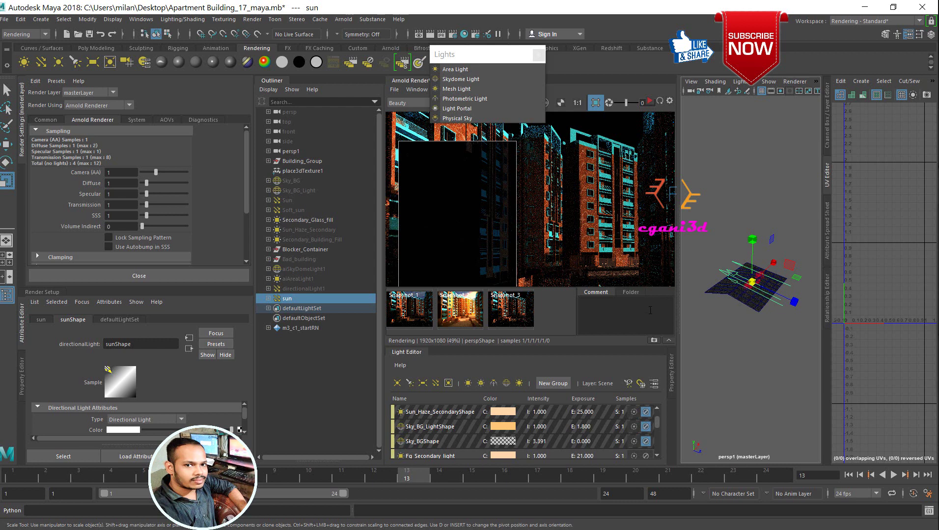
key(w)
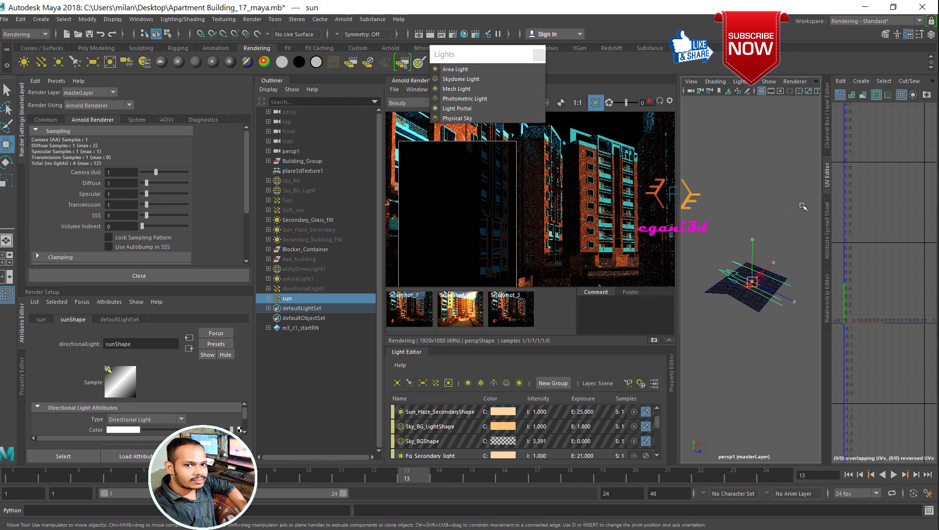
mouse_move(752, 282)
mouse_down()
mouse_move(709, 335)
mouse_move(742, 303)
mouse_up()
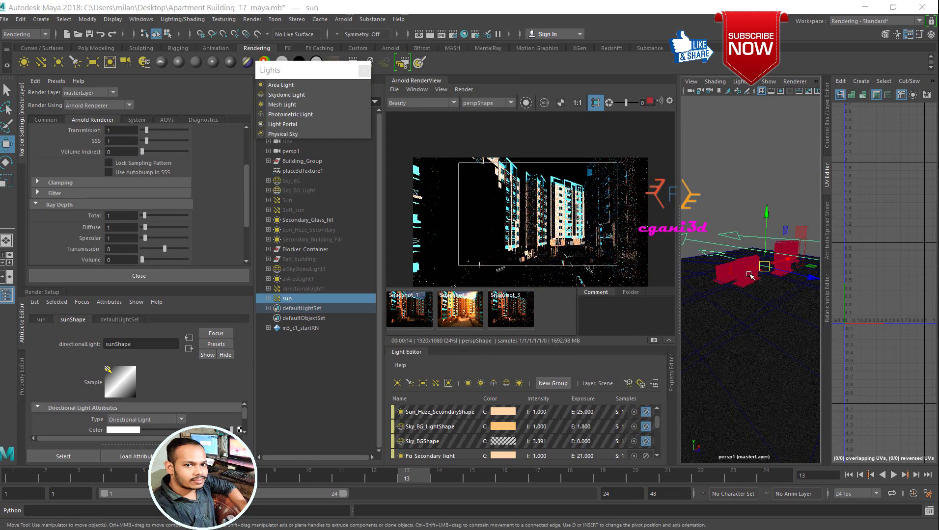
Rotate the sun light to about -64 degrees so it lights the building façades.
key(e)
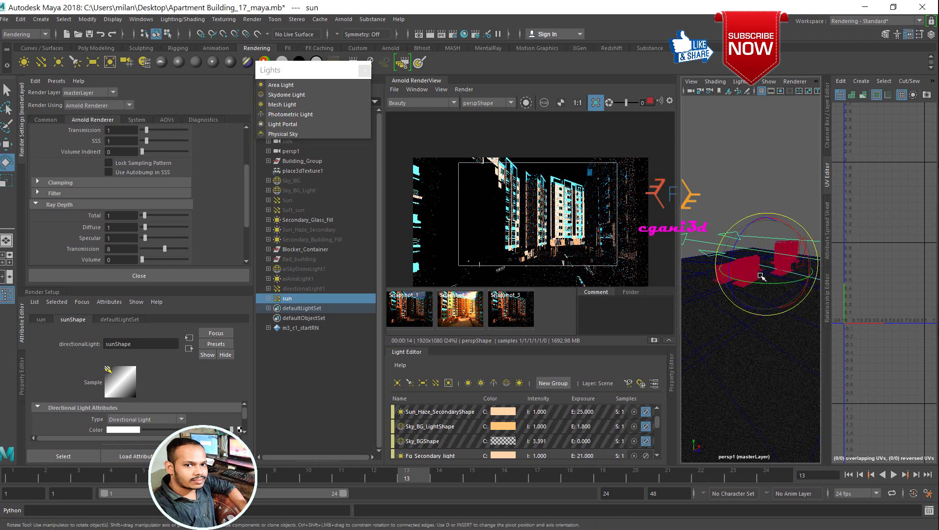
drag(762, 285, 720, 276)
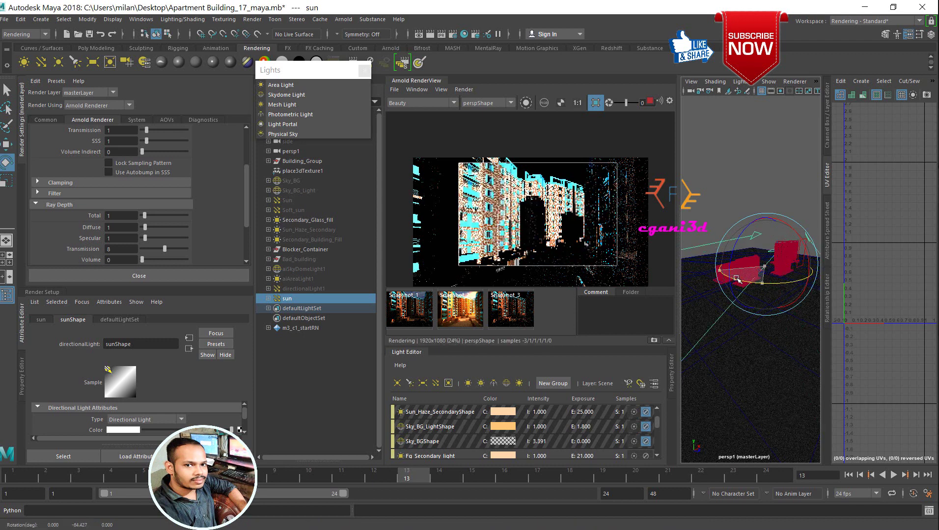
mouse_move(720, 277)
mouse_down()
mouse_move(779, 287)
mouse_move(769, 283)
mouse_move(774, 325)
mouse_move(788, 260)
mouse_up()
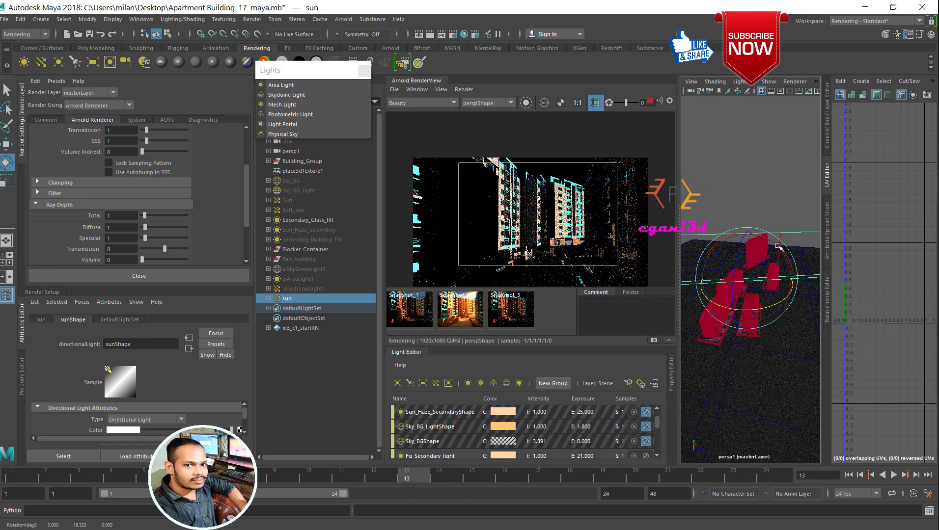
alt+drag(780, 248, 751, 256)
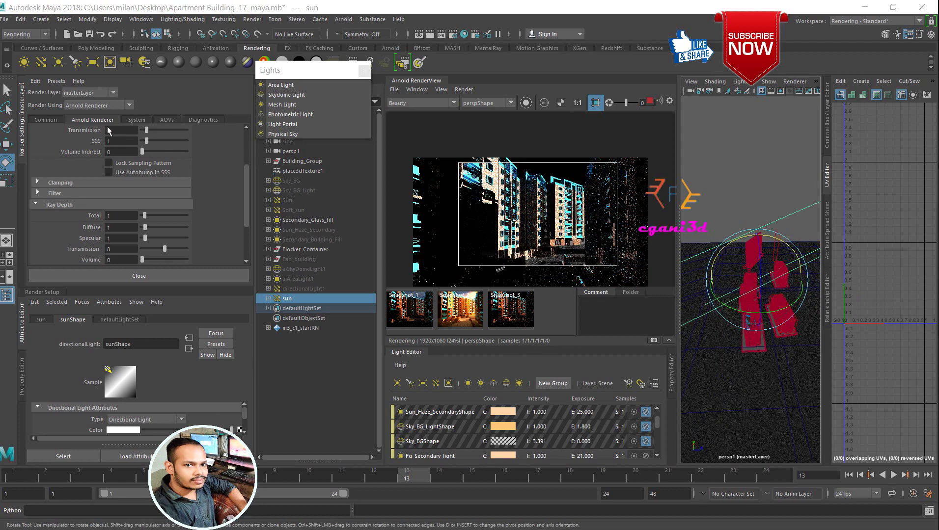
Review the Arnold sampling settings, with Camera (AA) samples at 1.
click(47, 120)
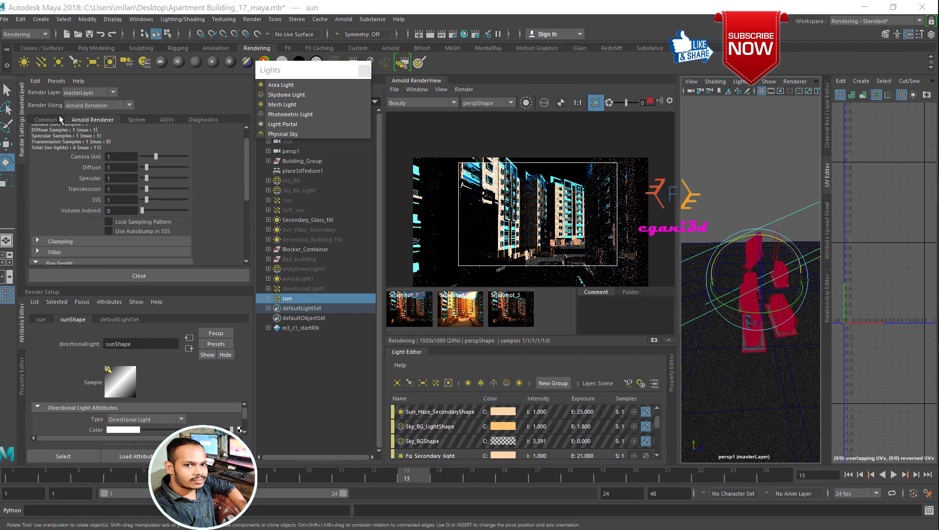
click(102, 119)
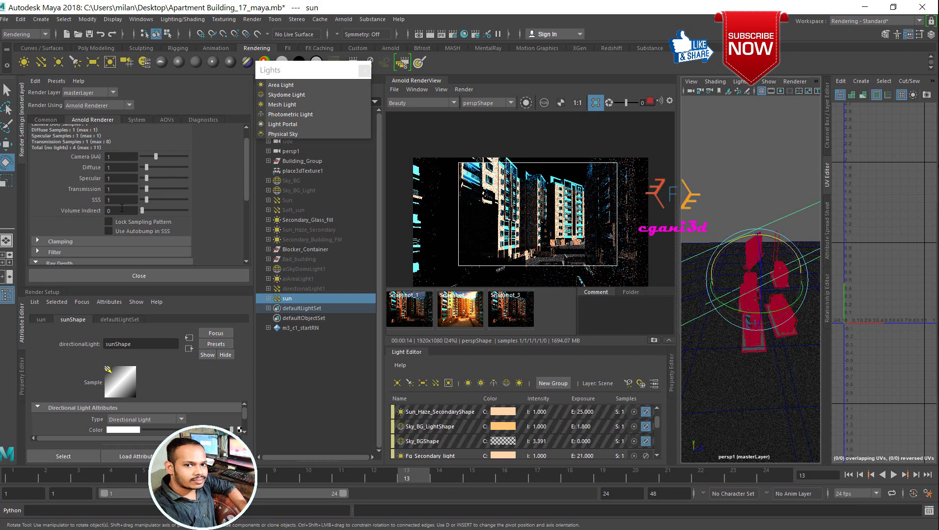
scroll(122, 208, down, 3)
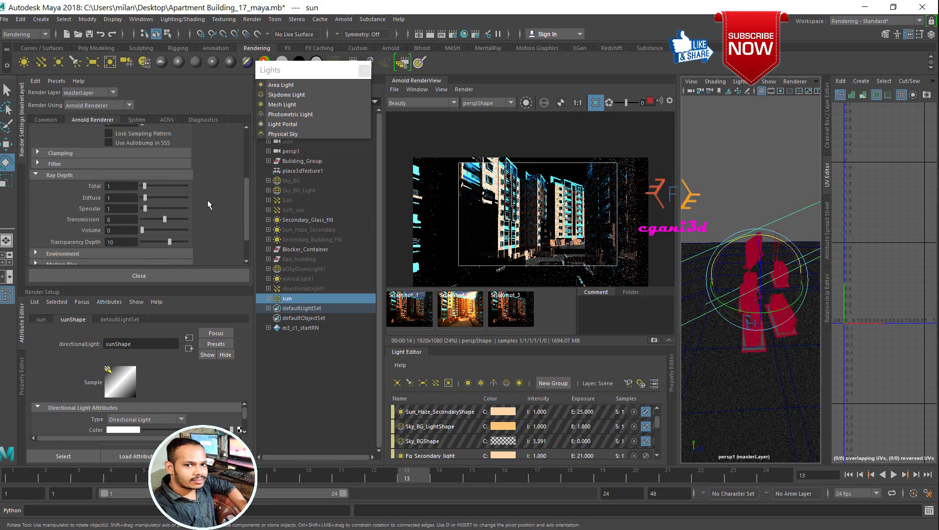
scroll(212, 197, up, 3)
scroll(212, 197, up, 2)
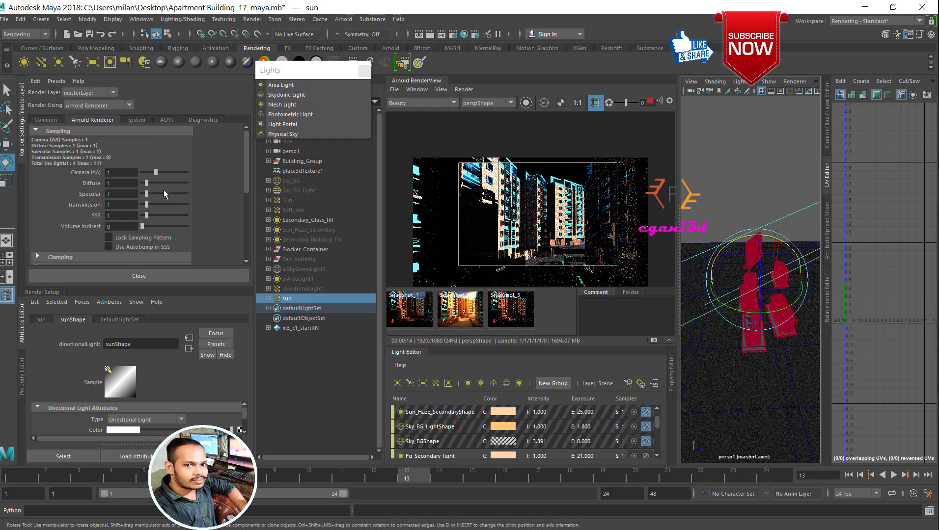
drag(120, 187, 103, 185)
click(117, 206)
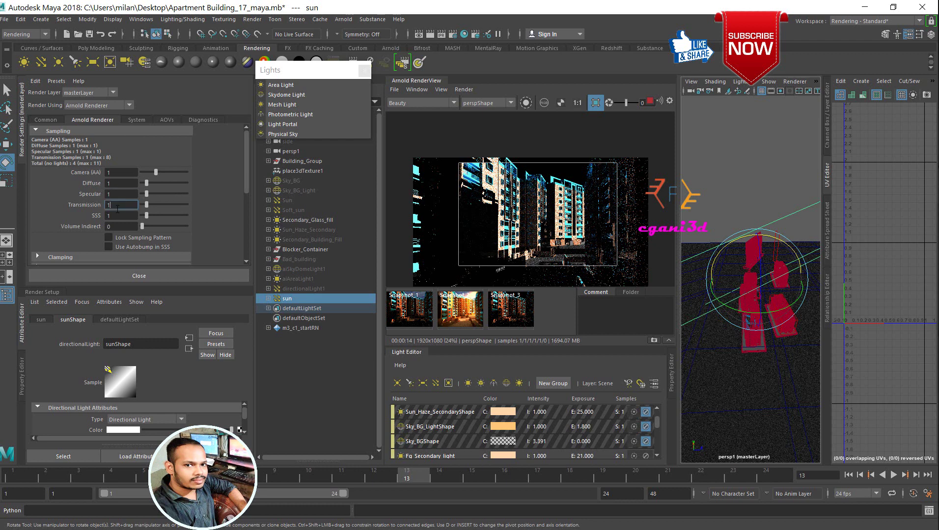
click(118, 183)
click(125, 184)
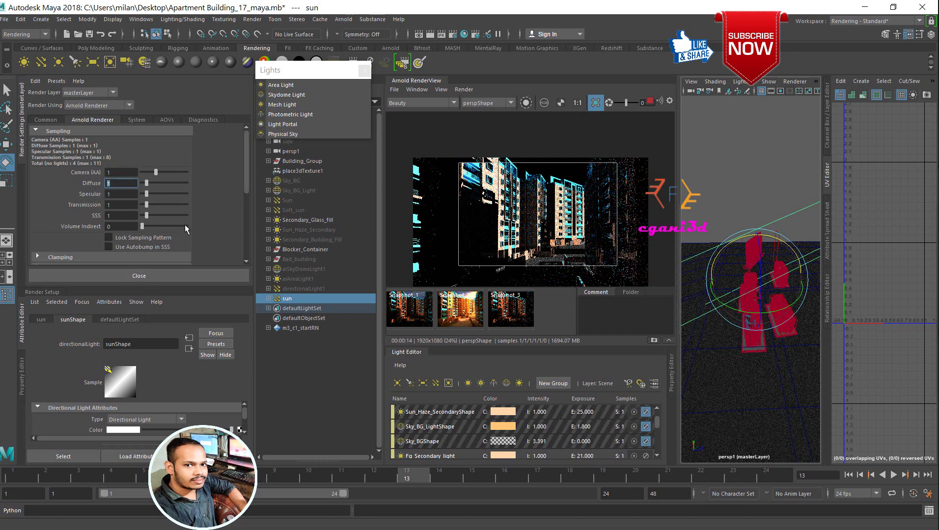
scroll(100, 208, down, 5)
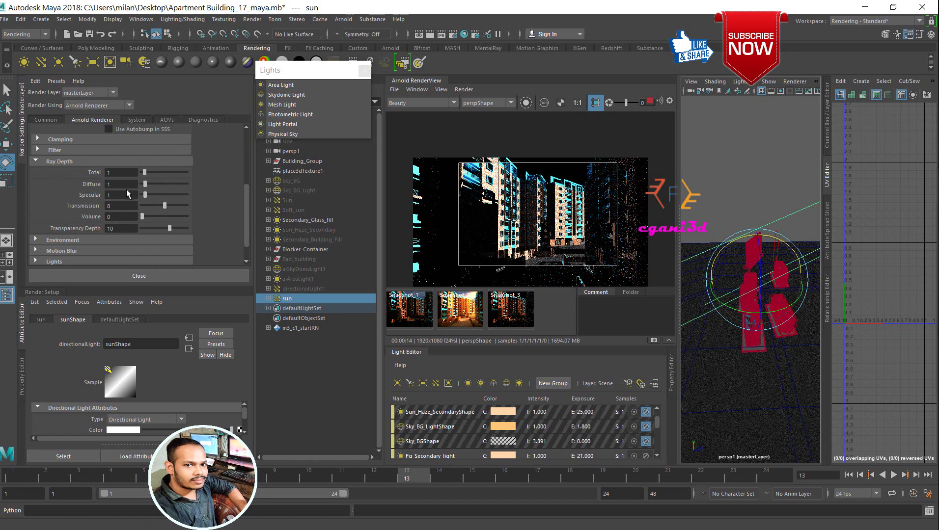
scroll(147, 191, up, 1)
scroll(143, 216, up, 1)
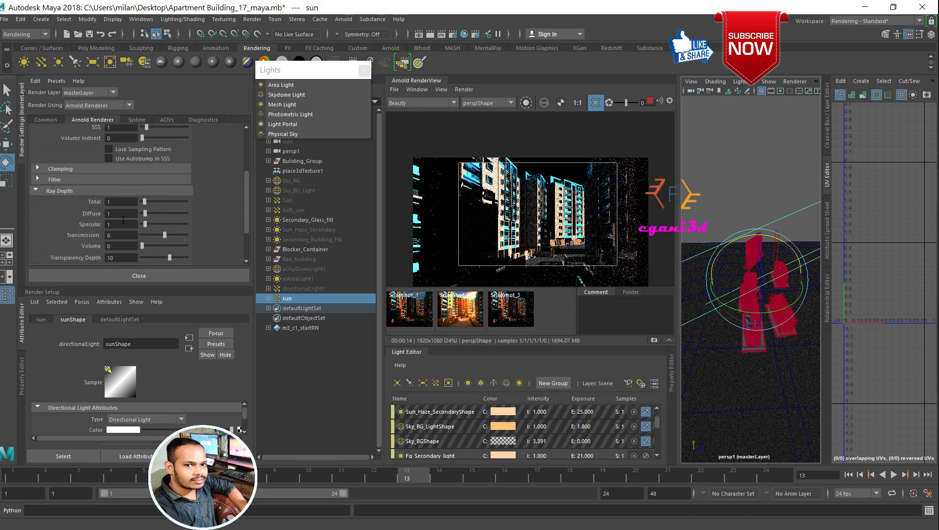
Check Total ray depth is 1, then close the Render Settings to free the panel.
click(120, 217)
click(123, 202)
scroll(164, 196, up, 3)
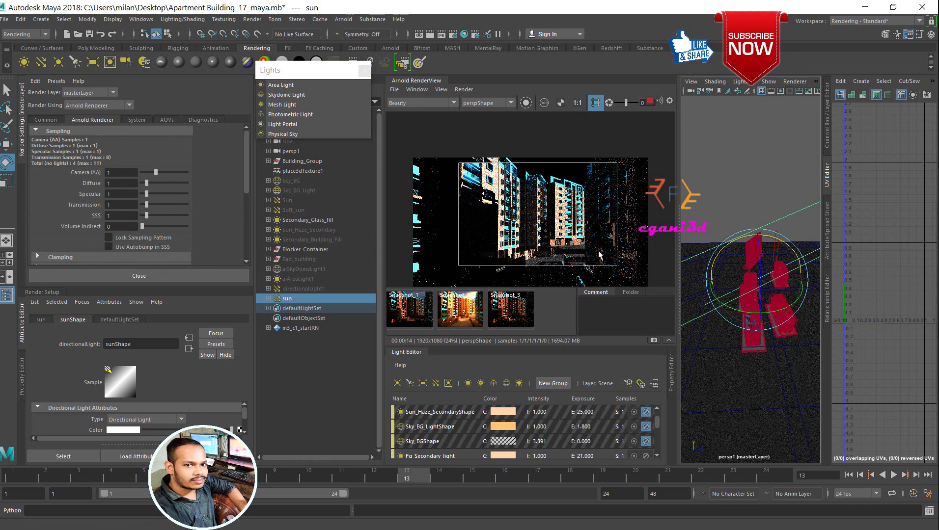
scroll(142, 214, down, 2)
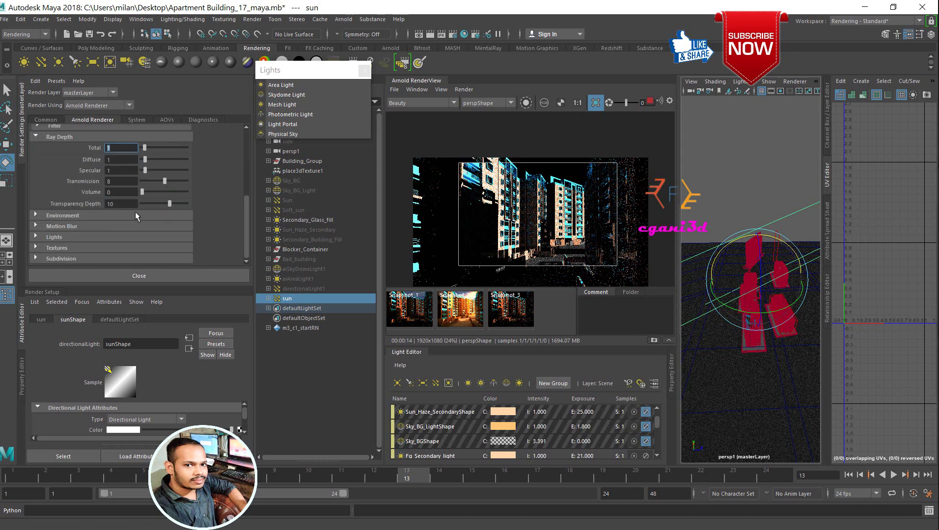
scroll(121, 160, up, 2)
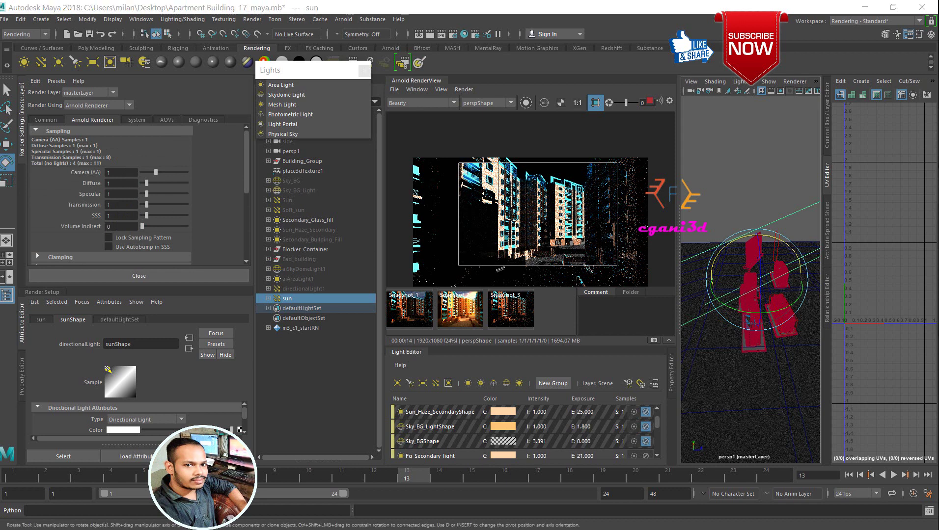
click(138, 276)
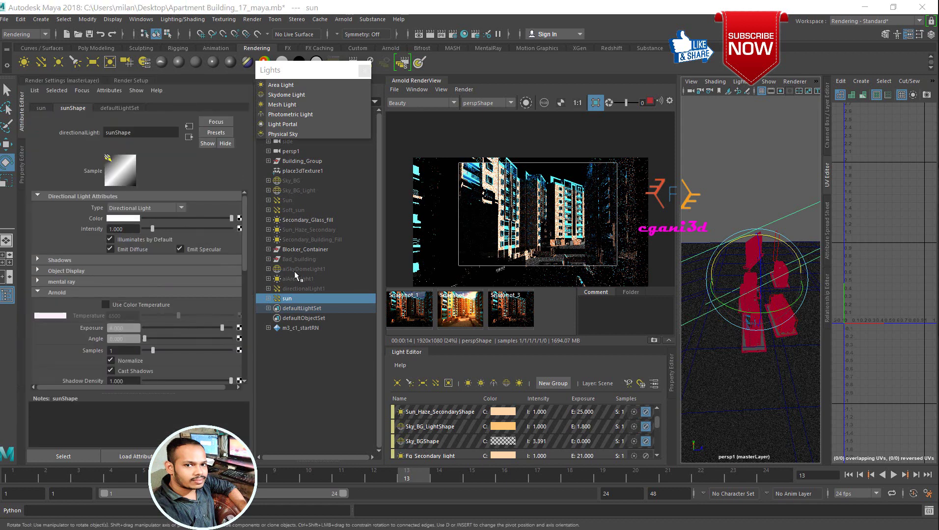
click(121, 219)
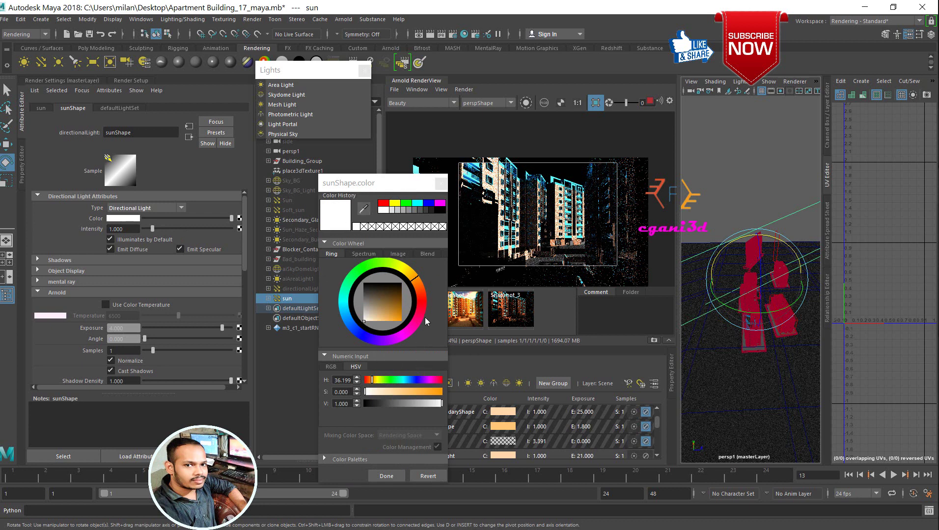
click(396, 316)
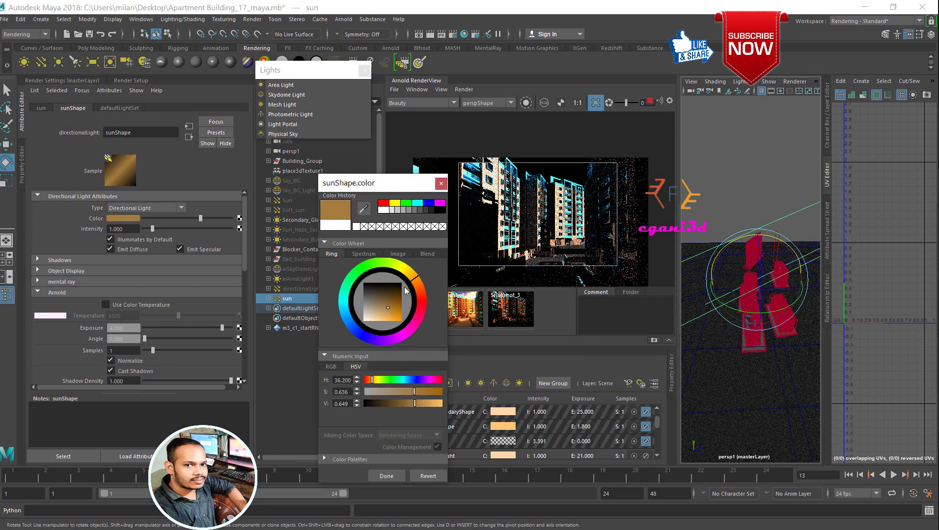
click(360, 278)
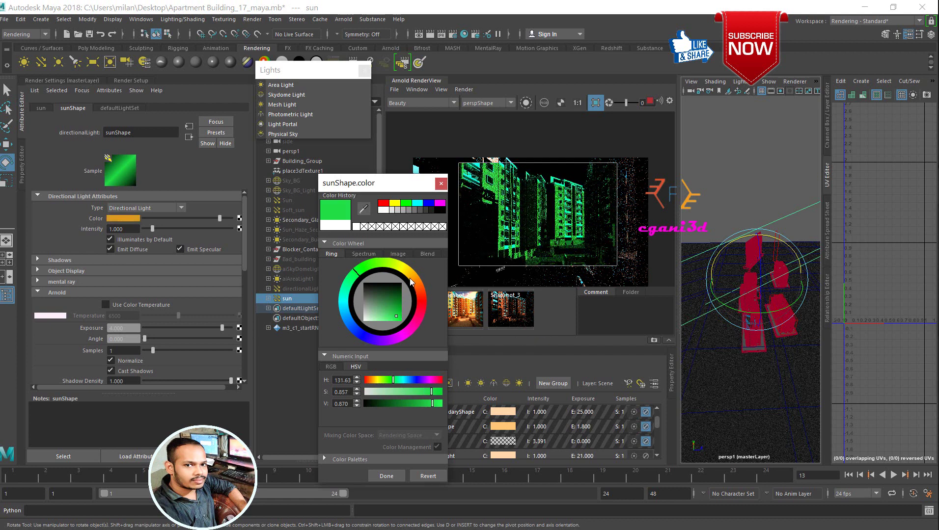
drag(411, 288, 411, 273)
drag(388, 322, 372, 331)
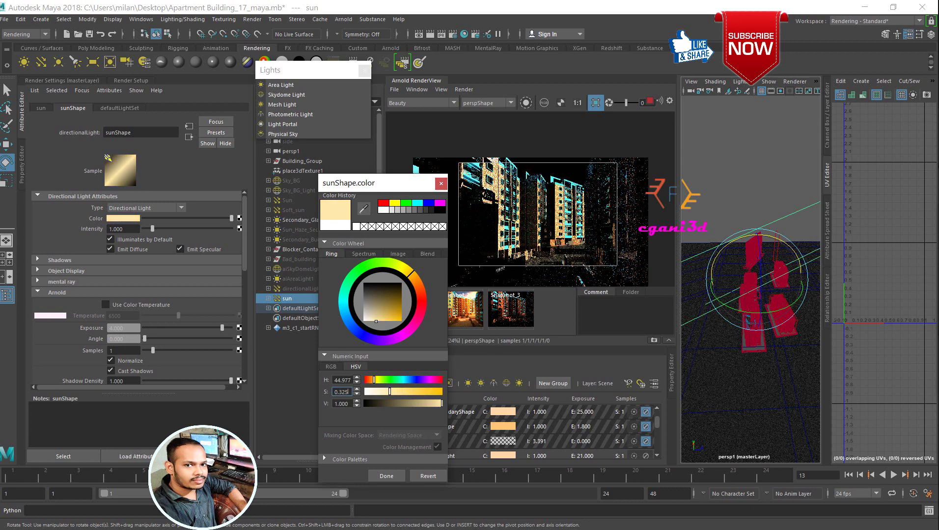
click(339, 392)
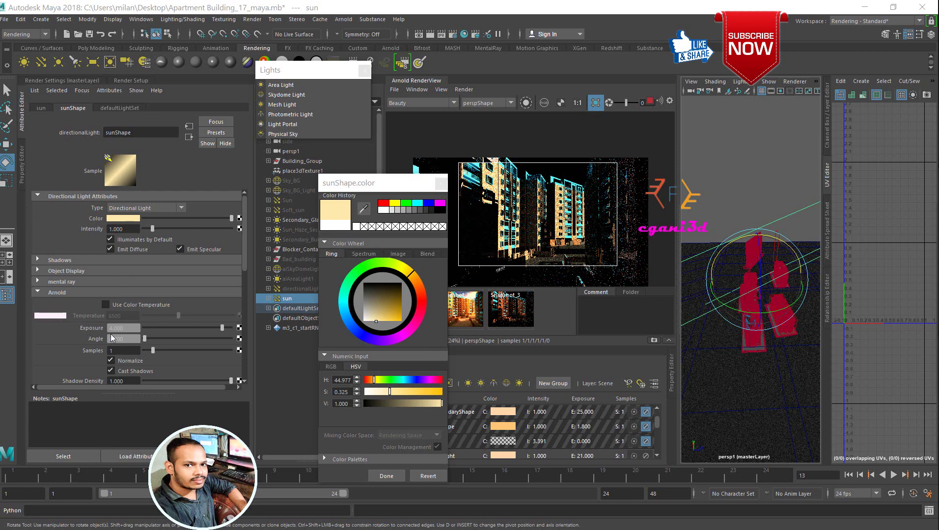
click(441, 185)
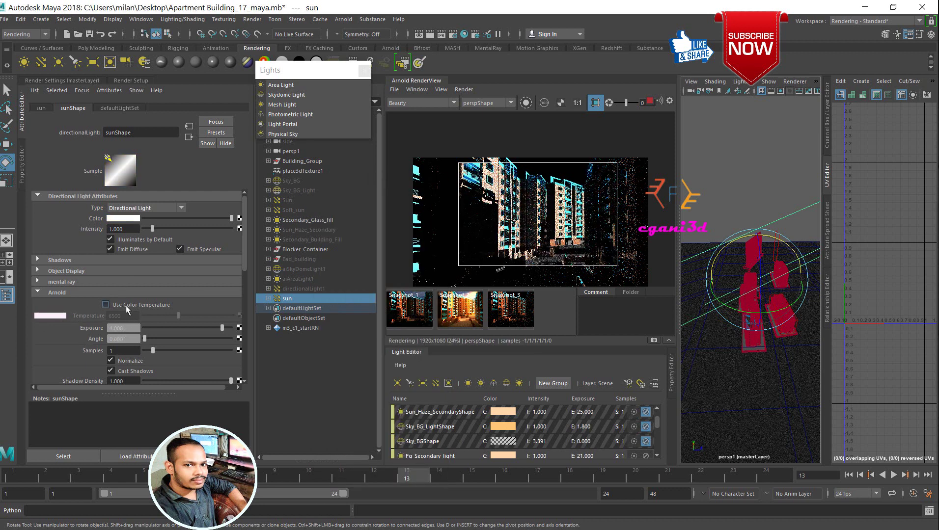
Enable Use Color Temperature on the sun light and set Temperature to 4000.
click(110, 305)
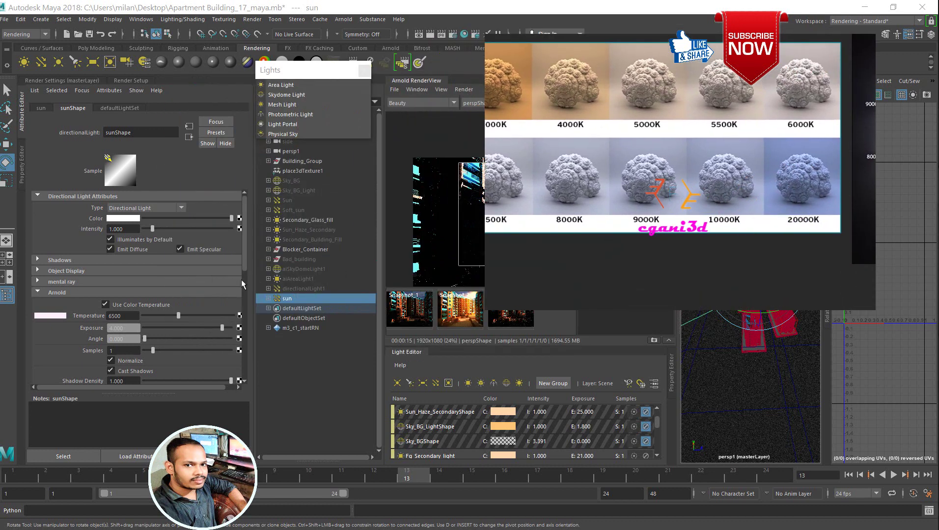
double_click(124, 317)
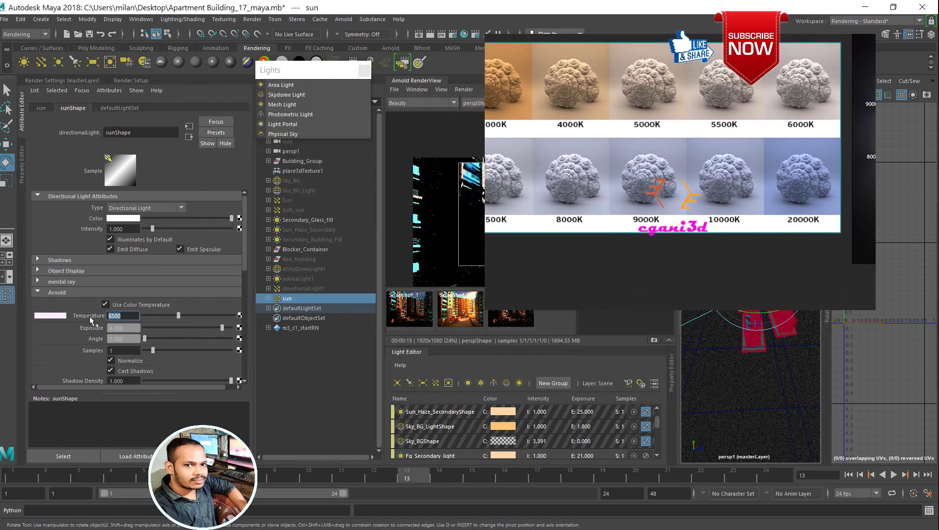
text(200)
key(Return)
key(Return)
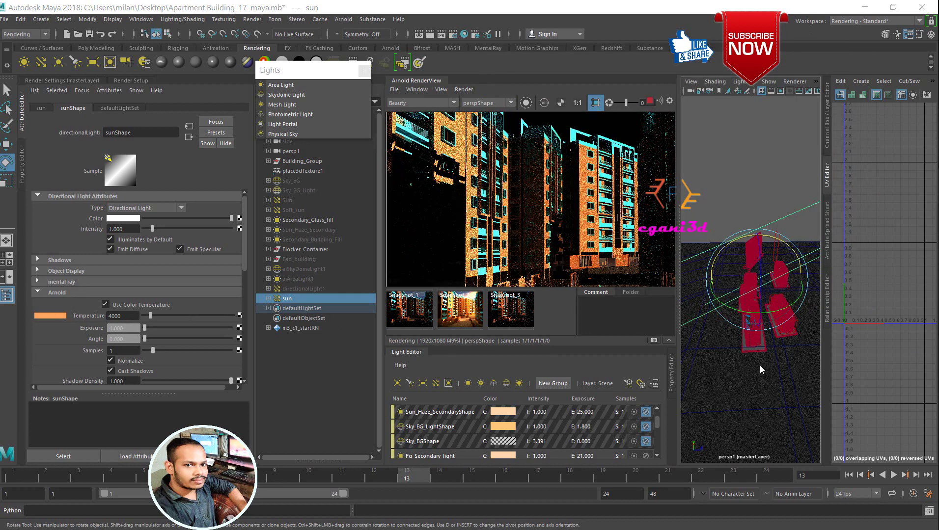
click(118, 218)
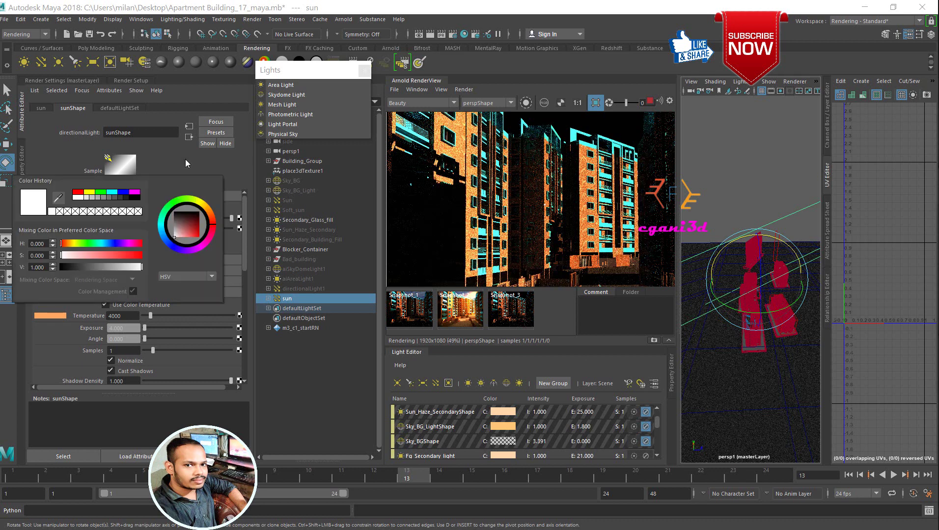
click(113, 316)
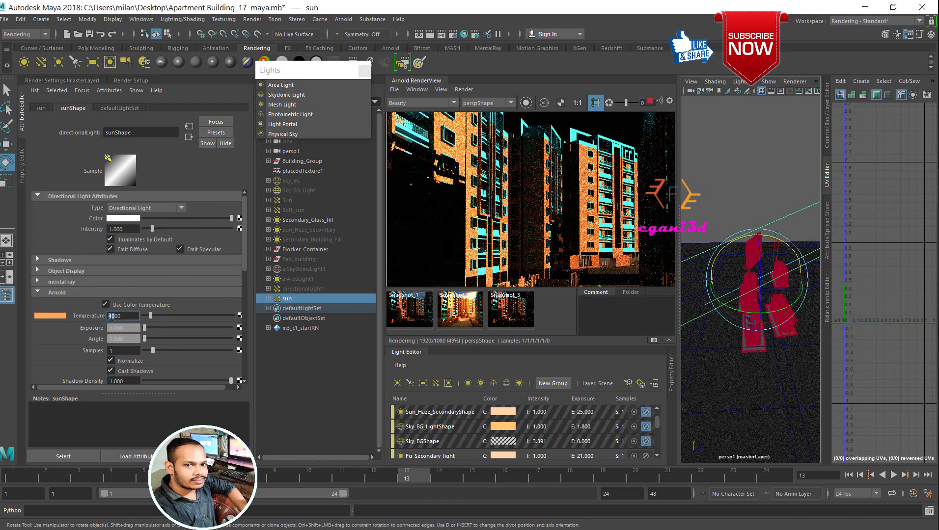
key(Tab)
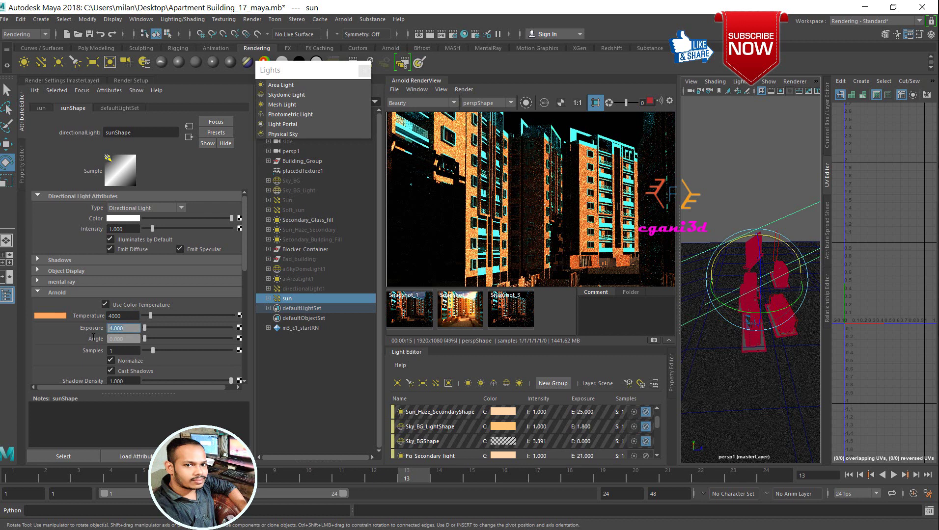
click(133, 230)
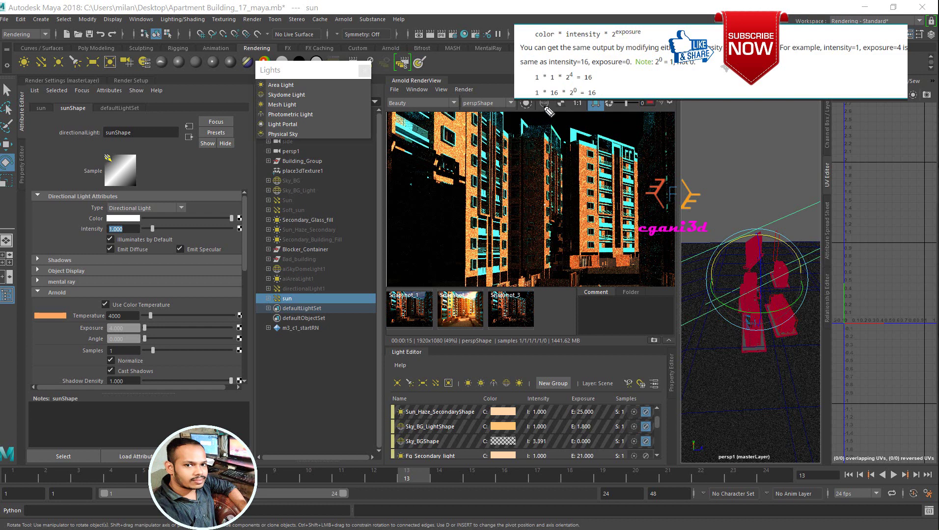
mouse_move(554, 105)
mouse_down()
mouse_move(553, 118)
mouse_move(569, 122)
mouse_move(575, 113)
mouse_move(584, 122)
mouse_up()
mouse_move(471, 168)
mouse_down()
mouse_move(472, 148)
mouse_move(472, 168)
mouse_move(516, 127)
mouse_move(535, 163)
mouse_move(613, 158)
mouse_move(622, 143)
mouse_move(638, 157)
mouse_move(660, 154)
mouse_up()
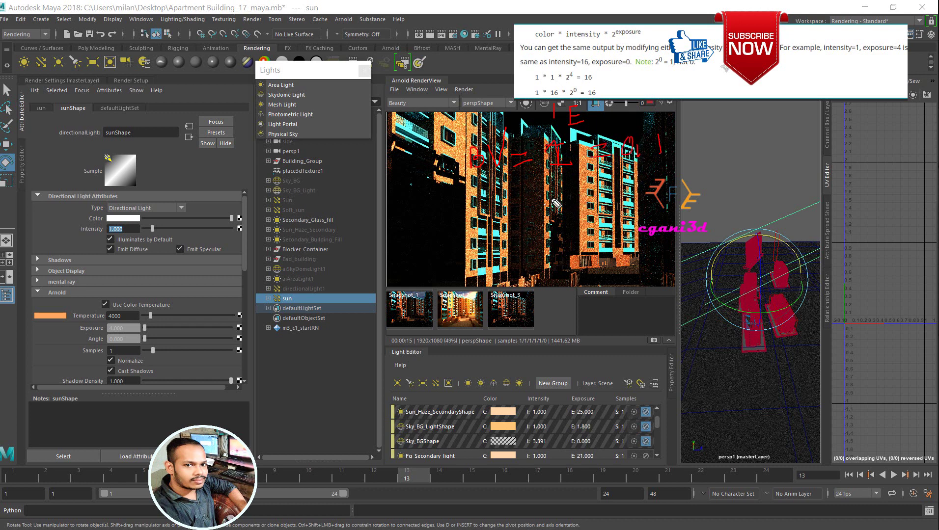
mouse_move(525, 206)
mouse_down()
mouse_move(559, 203)
mouse_move(551, 209)
mouse_up()
mouse_move(607, 186)
mouse_down()
mouse_move(573, 215)
mouse_move(609, 203)
mouse_move(626, 213)
mouse_move(576, 255)
mouse_move(621, 253)
mouse_move(613, 255)
mouse_up()
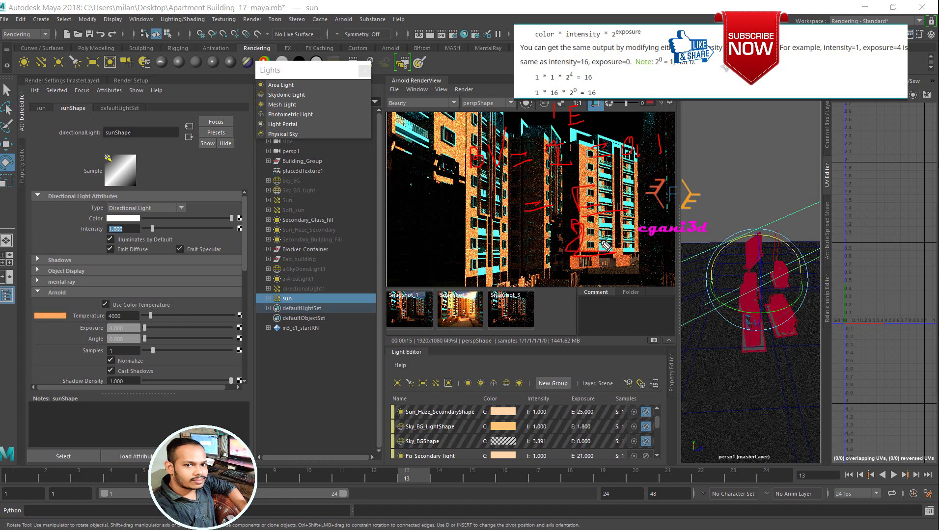
drag(580, 197, 577, 224)
mouse_move(62, 229)
mouse_down()
mouse_move(66, 240)
mouse_move(83, 240)
mouse_up()
mouse_move(59, 333)
mouse_down()
mouse_move(76, 338)
mouse_move(67, 366)
mouse_move(81, 355)
mouse_move(96, 365)
mouse_up()
drag(109, 220, 113, 240)
drag(109, 362, 96, 380)
drag(118, 345, 113, 358)
drag(114, 326, 142, 347)
drag(151, 332, 152, 352)
mouse_move(148, 325)
mouse_down()
mouse_move(146, 339)
mouse_move(156, 328)
mouse_up()
mouse_move(129, 343)
mouse_down()
mouse_move(113, 332)
mouse_move(131, 339)
mouse_up()
drag(135, 233, 135, 261)
Render a region over the building's sunlit orange facade in Arnold RenderView.
click(187, 320)
mouse_move(189, 319)
mouse_down()
mouse_move(215, 341)
mouse_move(231, 328)
mouse_move(242, 338)
mouse_move(262, 327)
mouse_move(274, 336)
mouse_up()
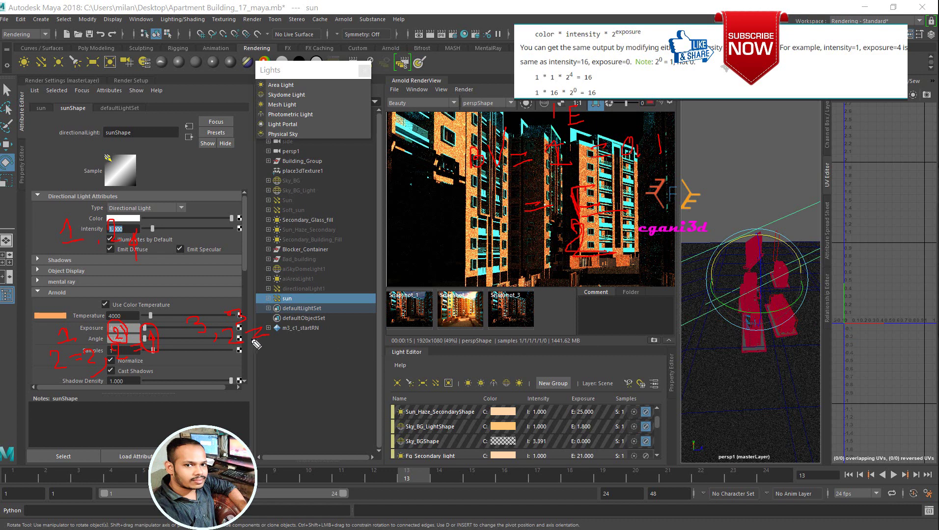
mouse_move(288, 311)
mouse_down()
mouse_move(282, 325)
mouse_move(303, 302)
mouse_up()
drag(255, 264, 271, 296)
mouse_move(232, 235)
mouse_down()
mouse_move(237, 226)
mouse_move(244, 238)
mouse_move(236, 243)
mouse_up()
mouse_move(239, 292)
mouse_down()
mouse_move(226, 294)
mouse_move(260, 334)
mouse_move(232, 293)
mouse_move(246, 208)
mouse_move(231, 269)
mouse_move(254, 237)
mouse_up()
Adjust the render region and keep snapshots of the facade for shadow comparison.
mouse_move(337, 294)
mouse_down()
mouse_move(325, 311)
mouse_move(345, 315)
mouse_up()
mouse_move(342, 293)
mouse_down()
mouse_move(340, 329)
mouse_move(350, 340)
mouse_move(365, 316)
mouse_up()
mouse_move(387, 268)
mouse_down()
mouse_move(389, 314)
mouse_move(414, 346)
mouse_up()
drag(434, 312, 437, 333)
mouse_move(472, 297)
mouse_down()
mouse_move(459, 339)
mouse_move(473, 327)
mouse_up()
mouse_move(451, 271)
mouse_down()
mouse_move(478, 274)
mouse_move(456, 270)
mouse_up()
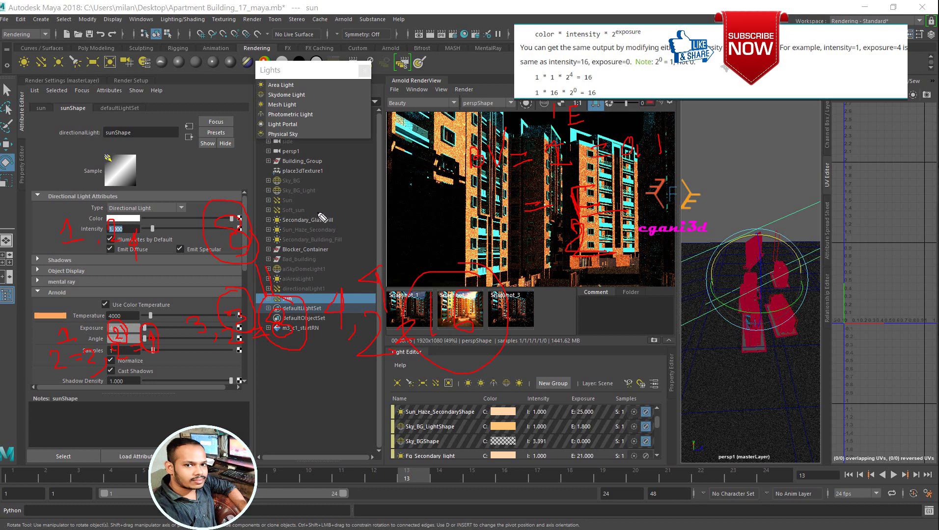
mouse_move(312, 205)
mouse_down()
mouse_move(307, 229)
mouse_move(325, 207)
mouse_move(338, 233)
mouse_up()
drag(331, 364, 328, 366)
drag(325, 208, 322, 229)
mouse_move(410, 191)
mouse_down()
mouse_move(423, 229)
mouse_move(403, 231)
mouse_move(472, 216)
mouse_up()
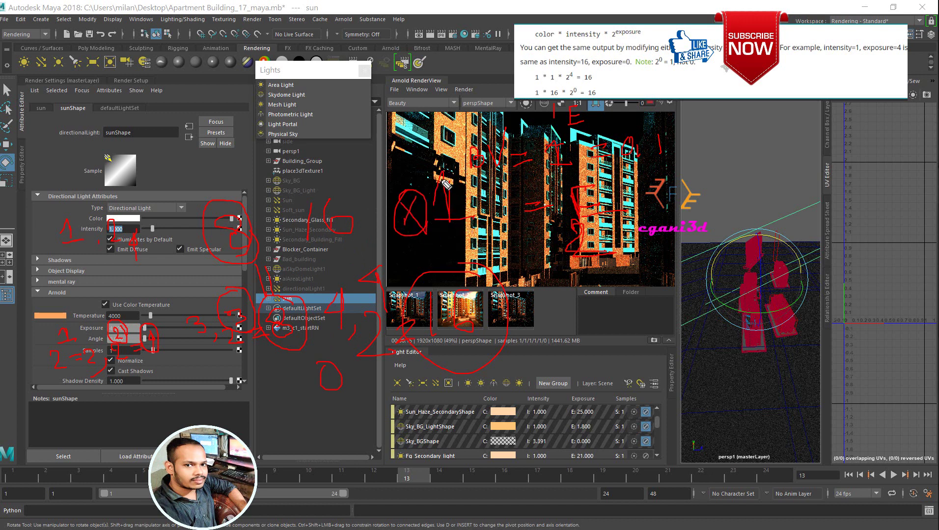
mouse_move(446, 184)
mouse_down()
mouse_move(445, 226)
mouse_move(451, 217)
mouse_up()
mouse_move(469, 354)
mouse_down()
mouse_move(455, 373)
mouse_move(469, 395)
mouse_move(430, 385)
mouse_move(438, 348)
mouse_up()
drag(332, 390, 337, 354)
drag(369, 233, 360, 256)
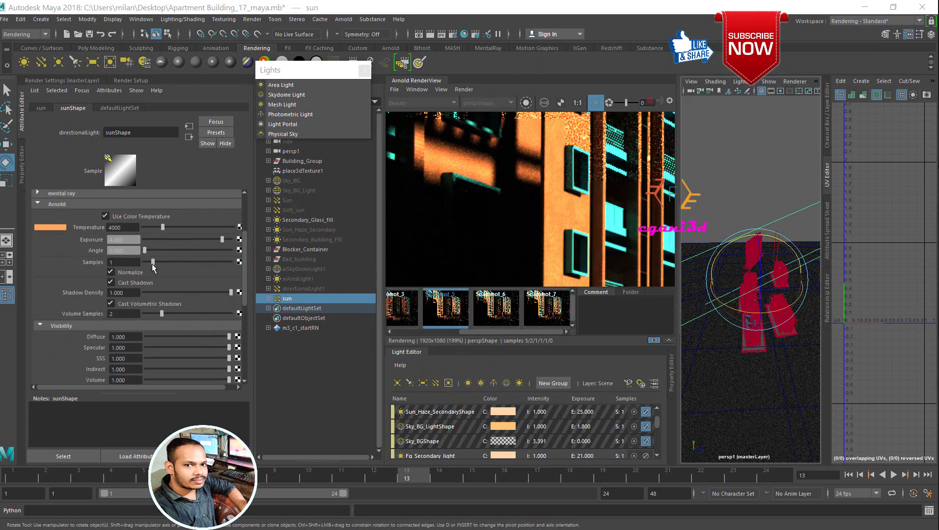
Select the sun's Angle field and compare Snapshots 7 and 5 with the live render.
click(122, 251)
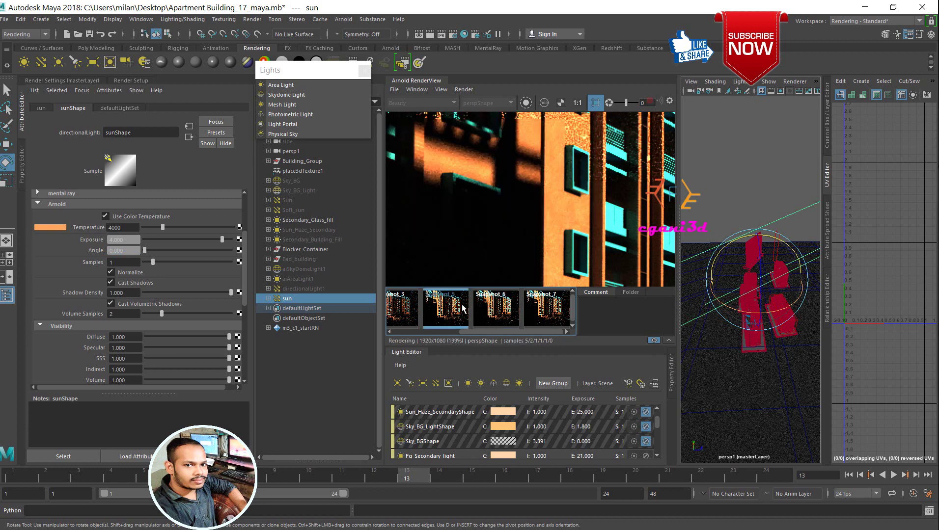
click(547, 308)
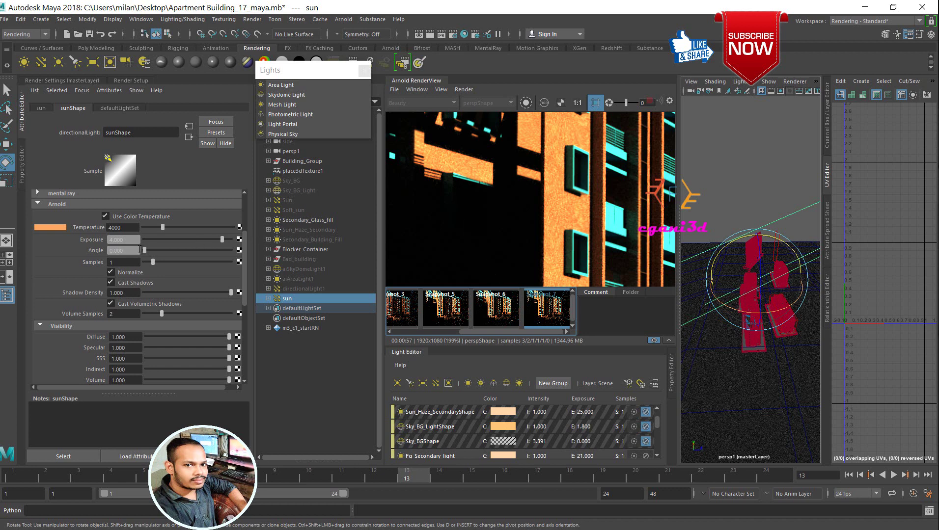
click(493, 310)
click(445, 309)
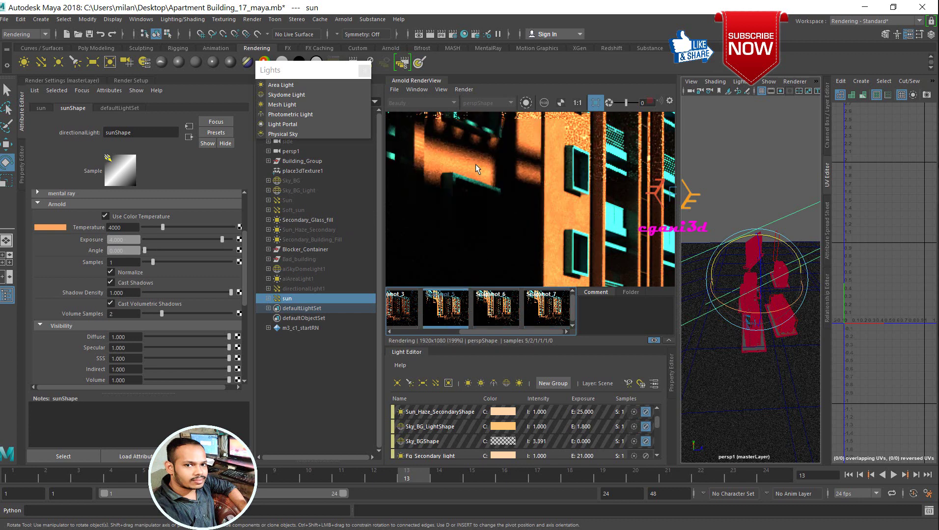
scroll(491, 177, down, 1)
scroll(556, 201, down, 1)
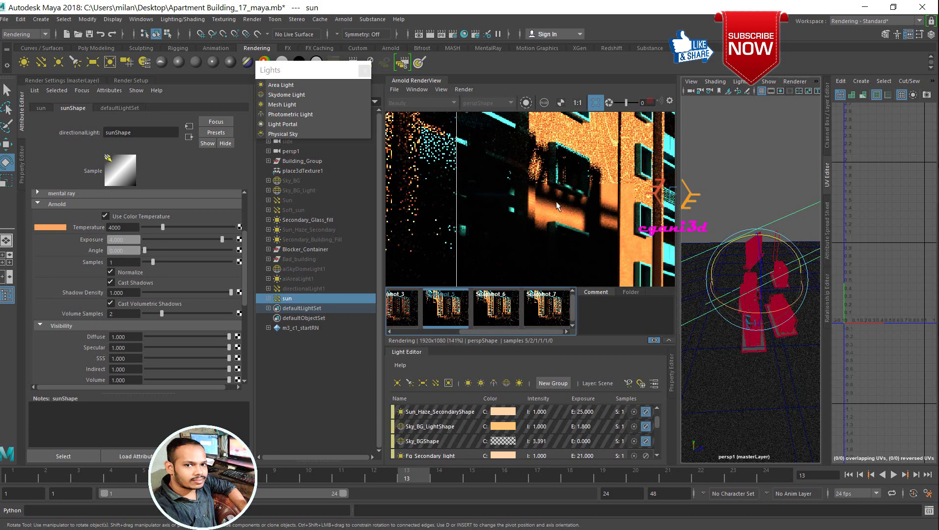
middle_drag(619, 250, 527, 210)
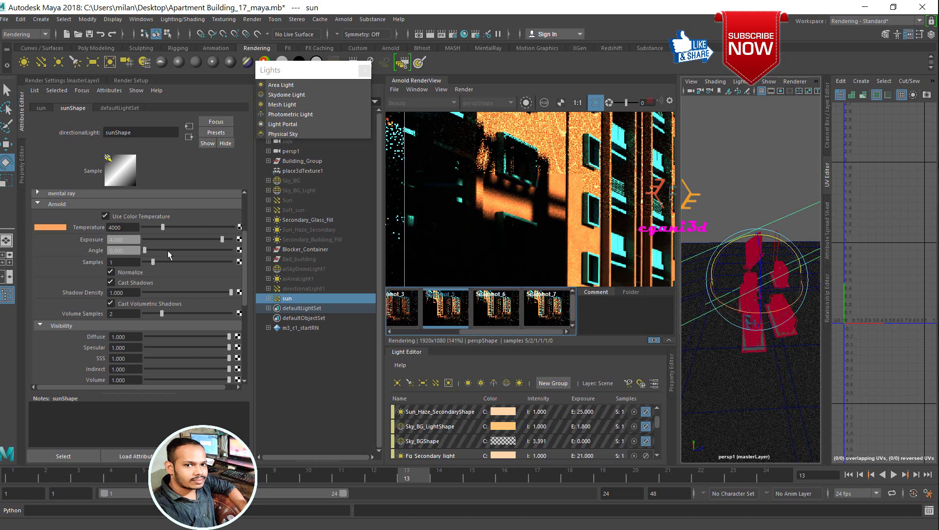
Reselect and commit the sun's Angle value, then compare against Snapshot_6.
click(134, 250)
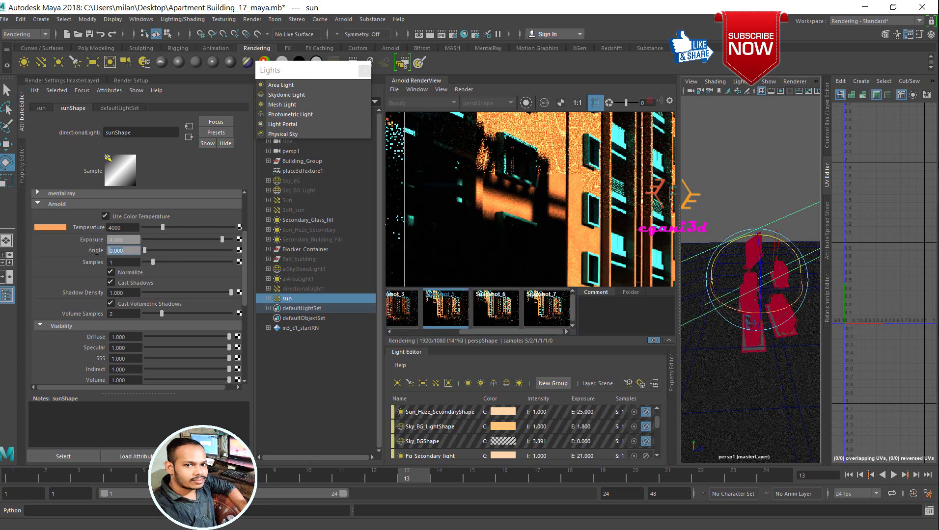
click(506, 319)
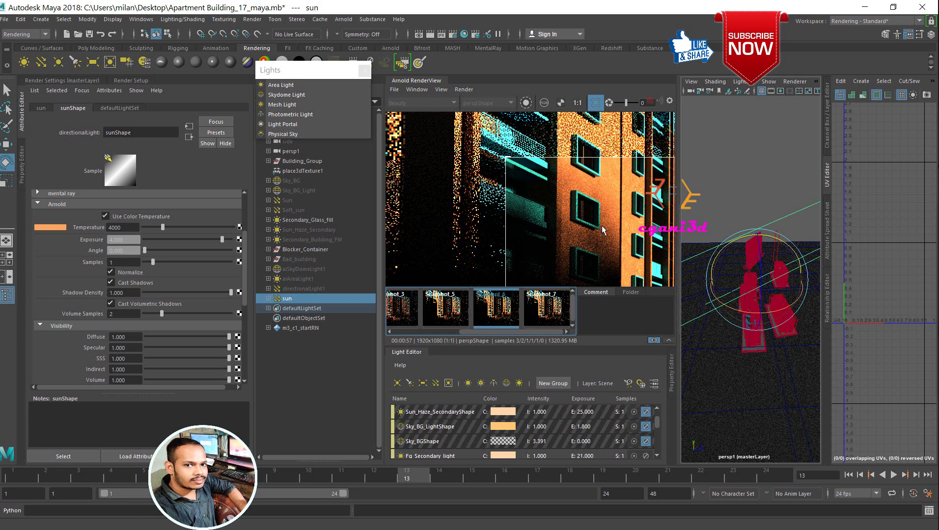
scroll(520, 191, down, 2)
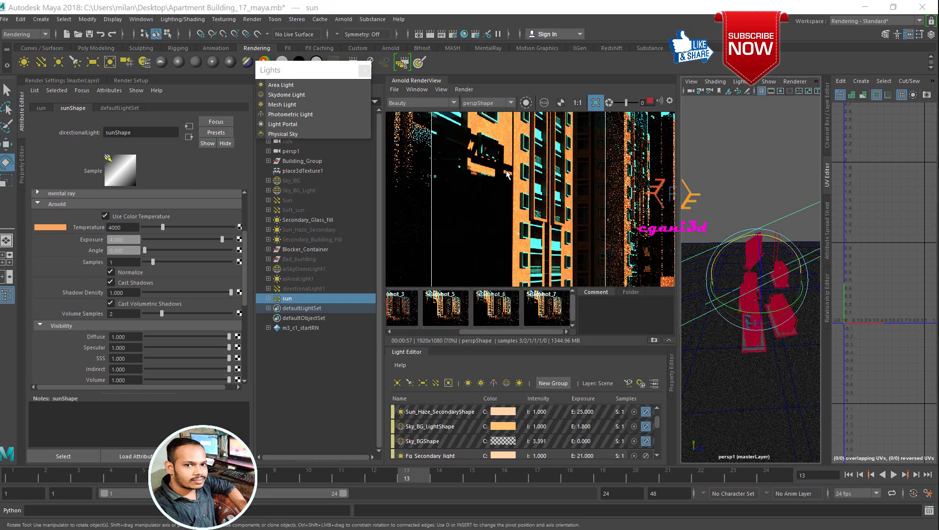
drag(118, 252, 100, 251)
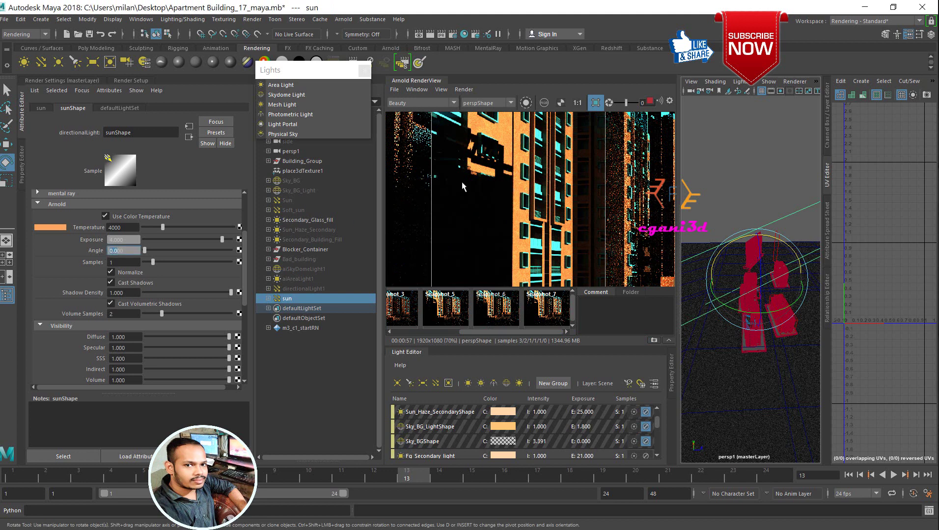
key(Return)
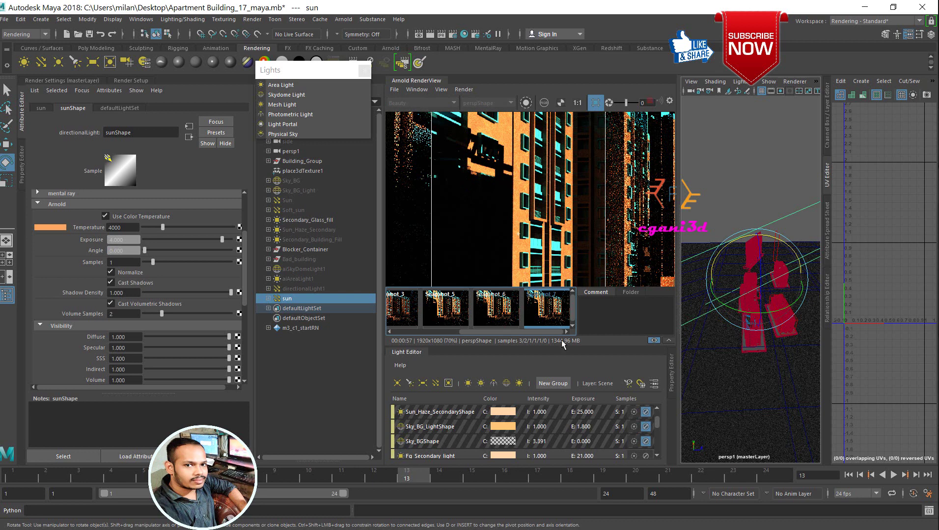
click(504, 318)
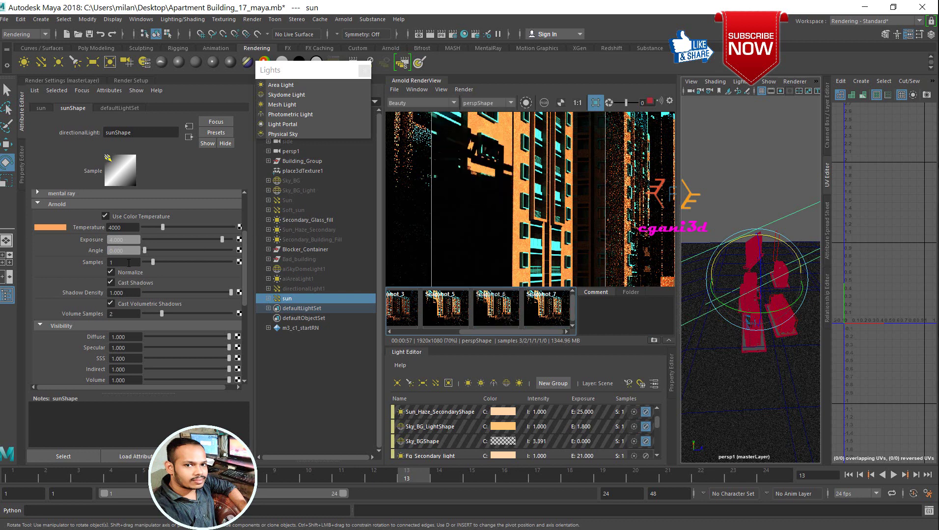
Set the sun light's Angle to 10 and re-render a region of the facade.
double_click(118, 252)
text(10)
key(Return)
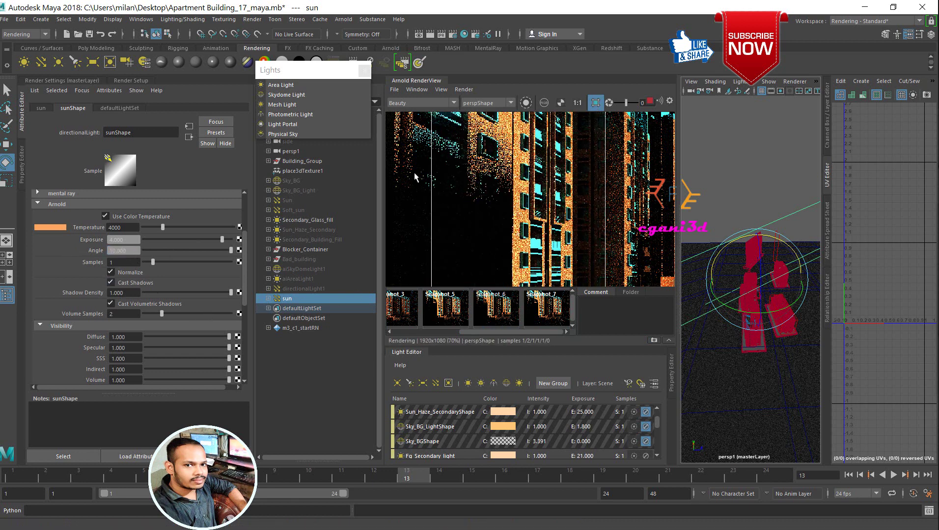
scroll(469, 170, up, 2)
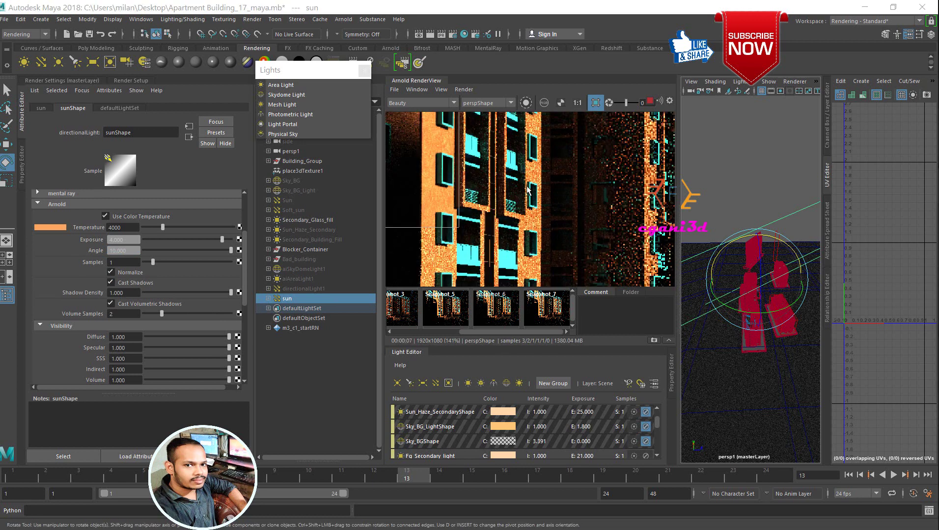
drag(404, 112, 501, 229)
Compare the angle-10 render with Snapshot_7, then return to the live render.
click(552, 309)
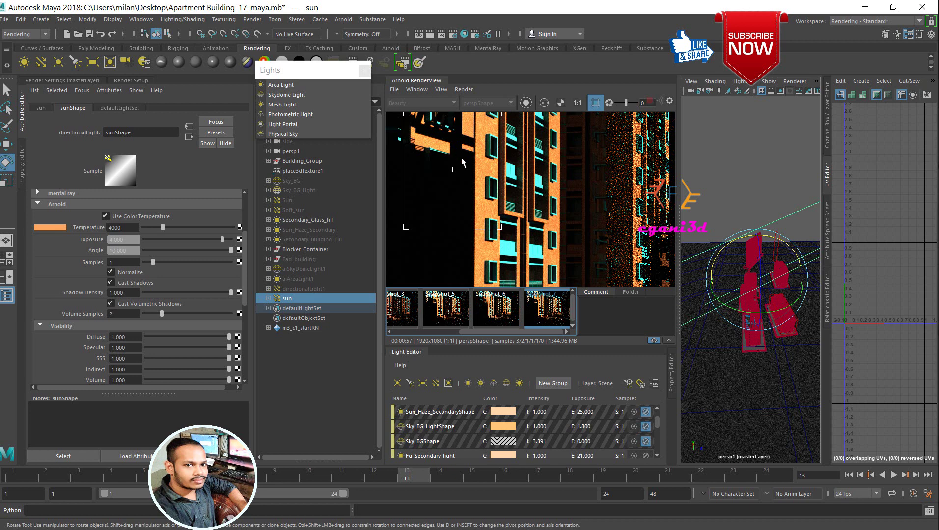
scroll(461, 162, down, 3)
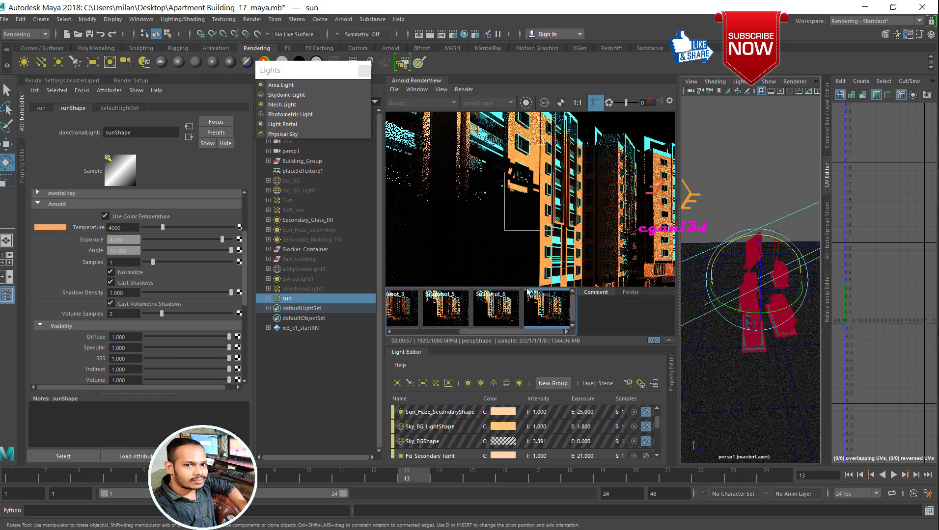
click(549, 312)
scroll(525, 187, up, 3)
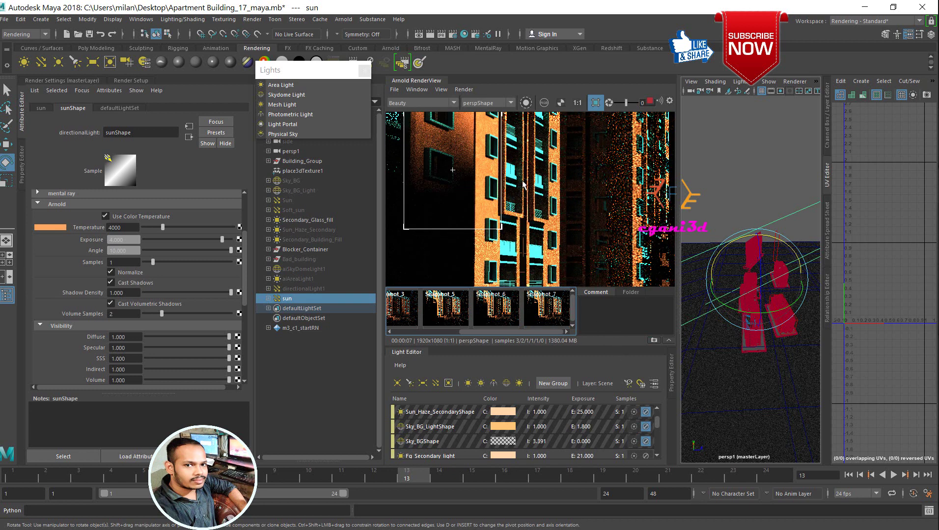
scroll(475, 162, down, 1)
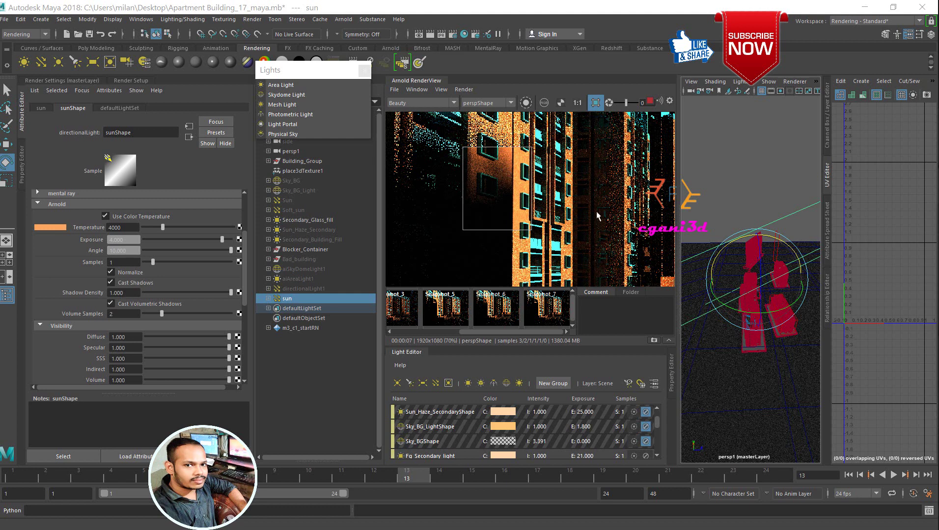
scroll(509, 169, down, 2)
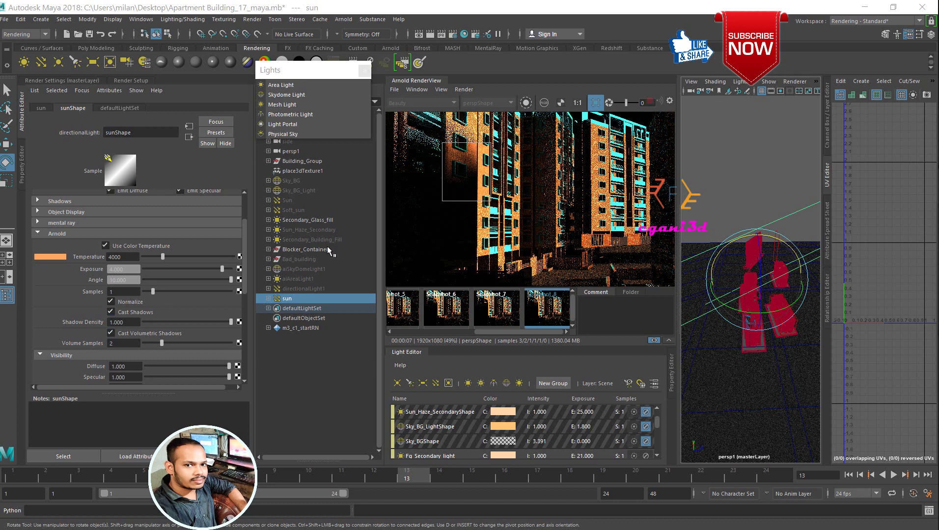
Toggle Cast Shadows off and back on, then drag Shadow Density down to 0.
click(133, 312)
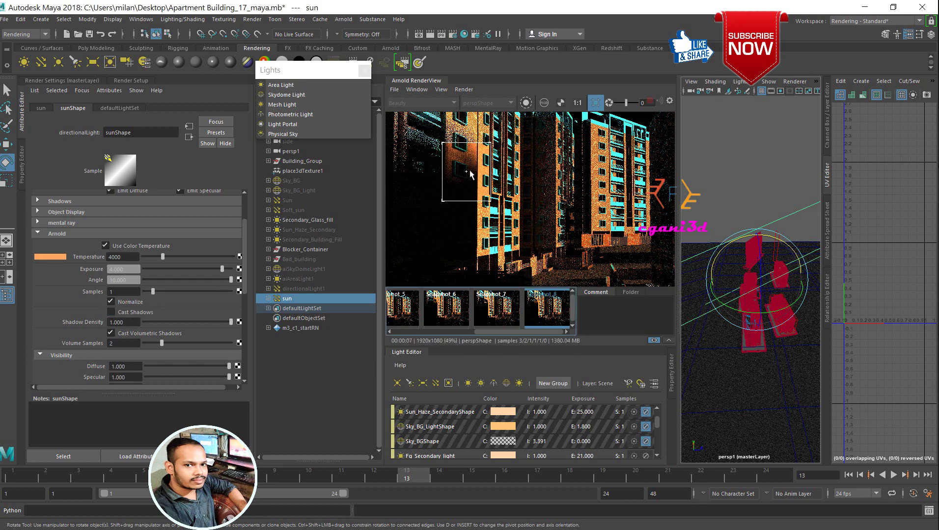
click(547, 322)
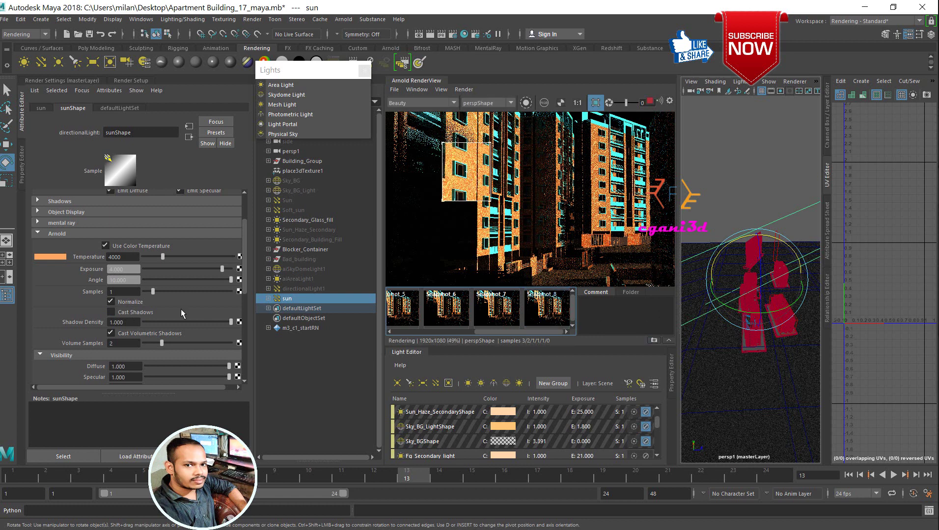
click(145, 312)
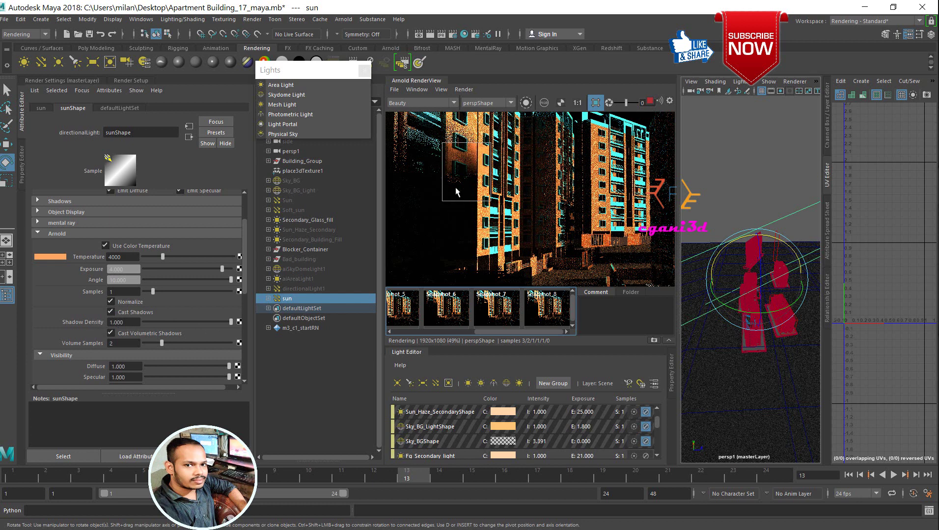
drag(227, 323, 118, 325)
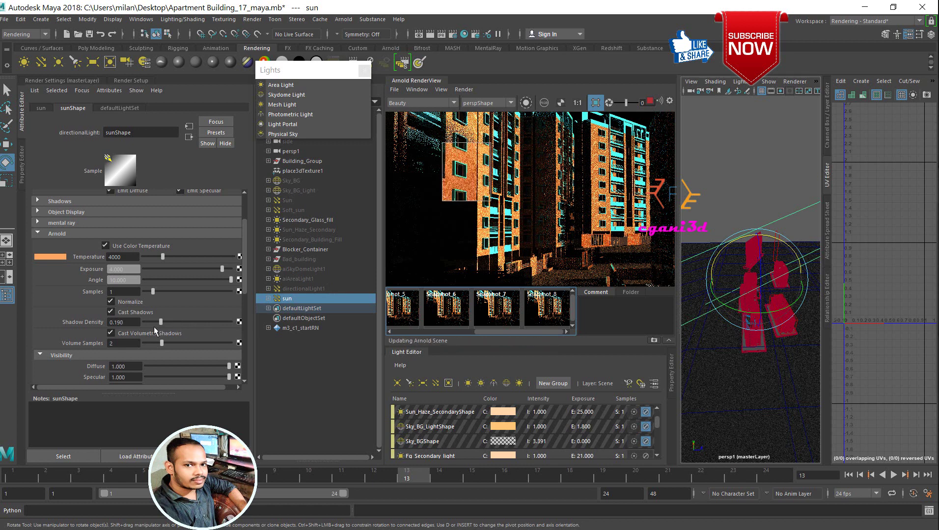
Try Shadow Density values of 0.230 and 0.690, settling on 0.351.
click(123, 322)
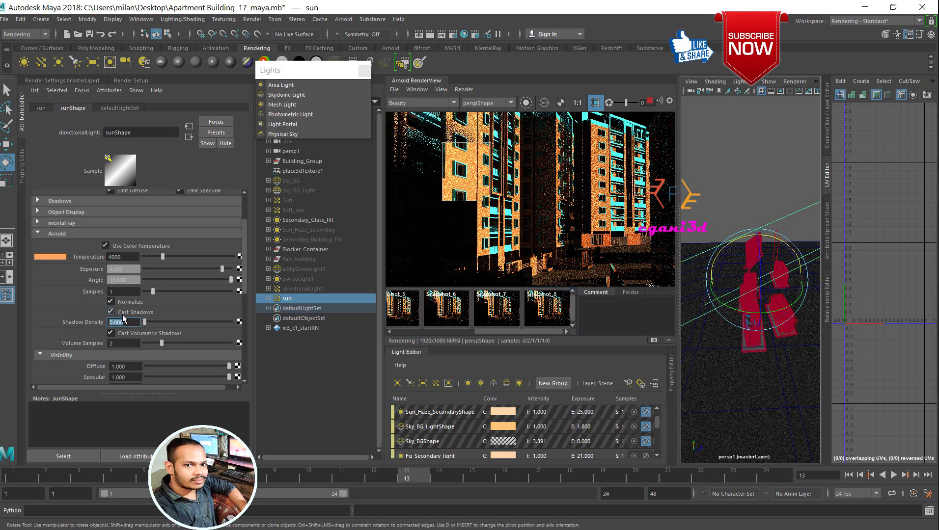
drag(147, 324, 202, 324)
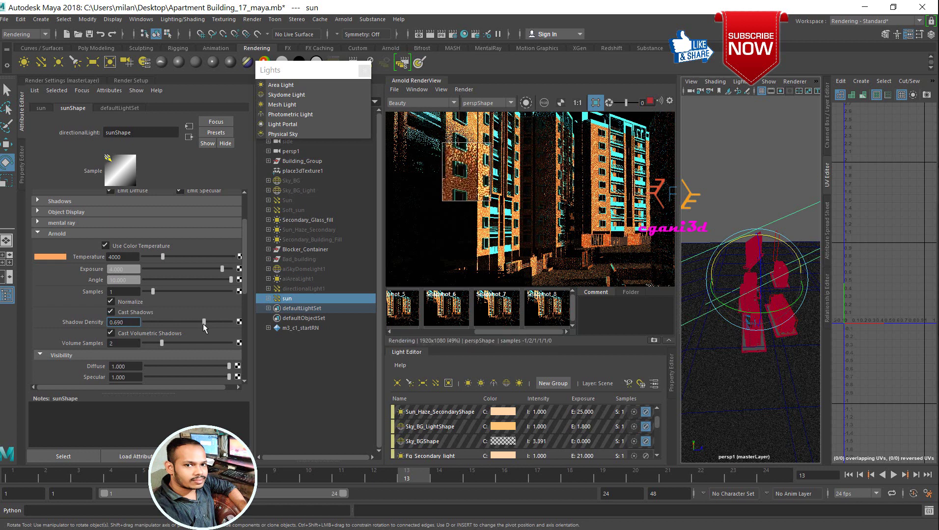
drag(202, 324, 225, 321)
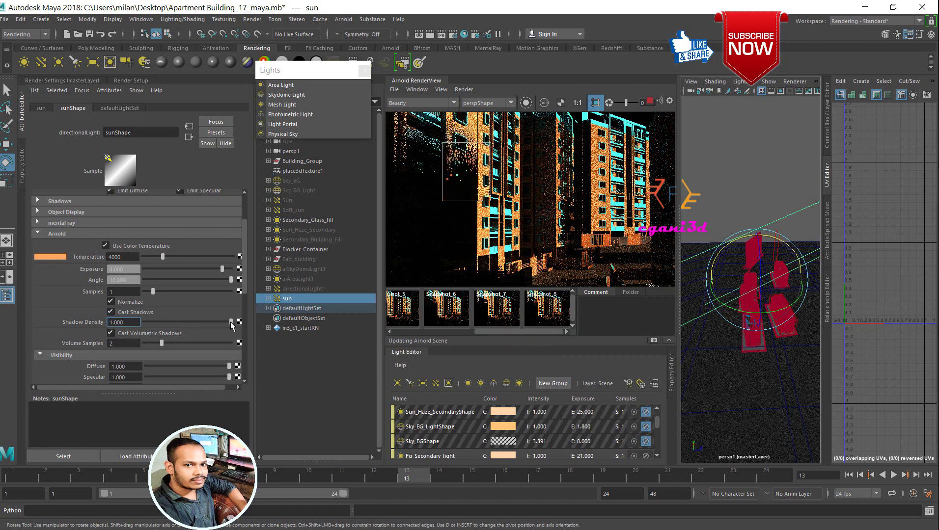
scroll(204, 347, down, 1)
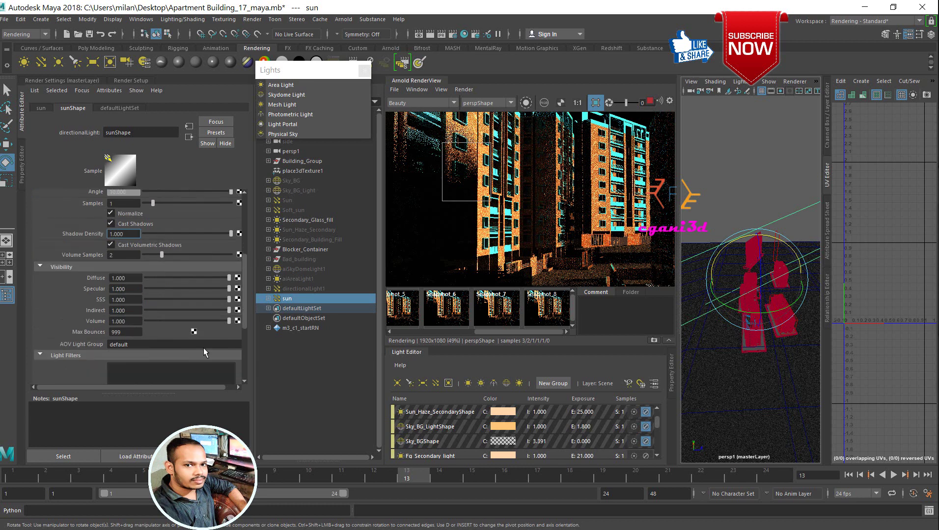
scroll(203, 348, down, 1)
drag(196, 263, 173, 262)
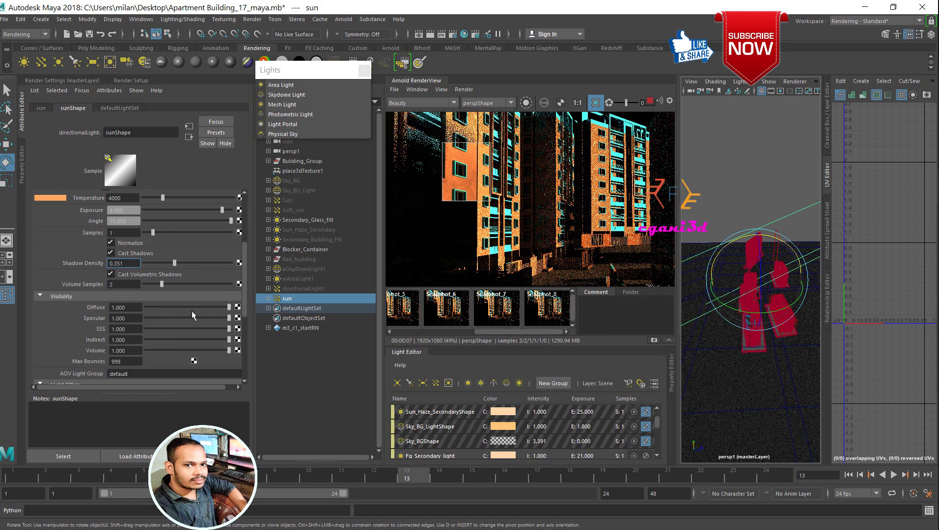
drag(229, 307, 111, 309)
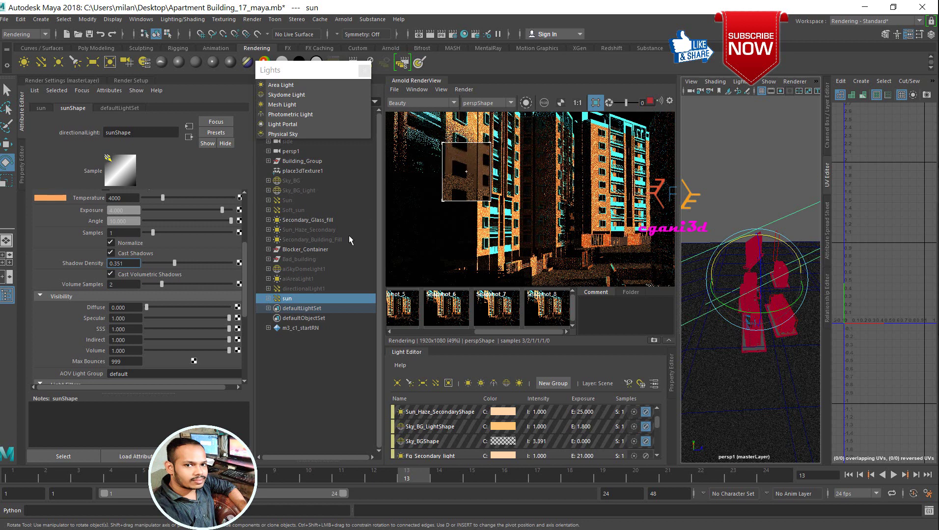
mouse_move(146, 308)
mouse_down()
mouse_move(231, 308)
mouse_move(146, 318)
mouse_up()
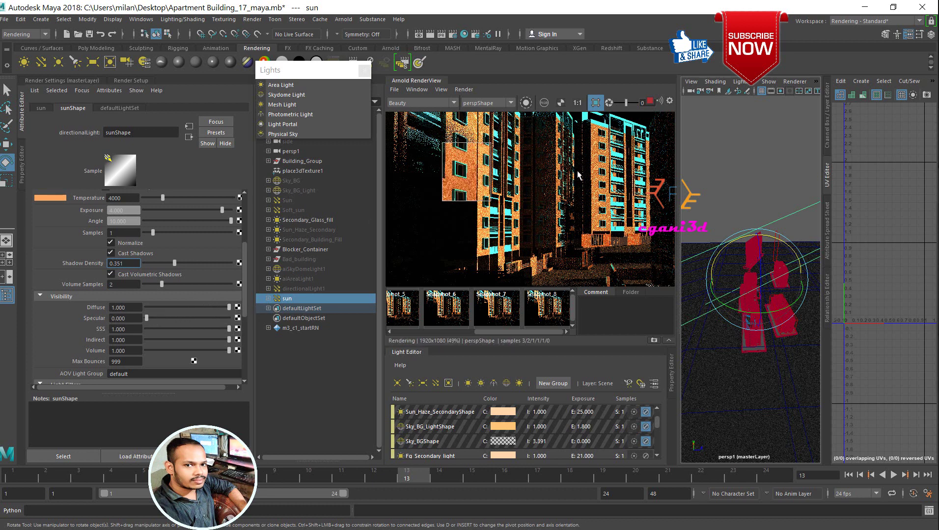
scroll(653, 157, down, 3)
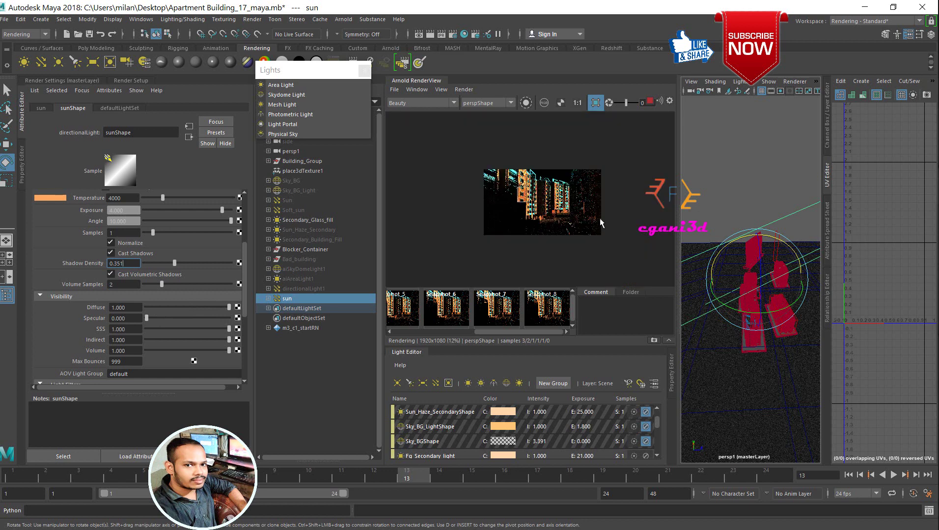
drag(146, 318, 229, 318)
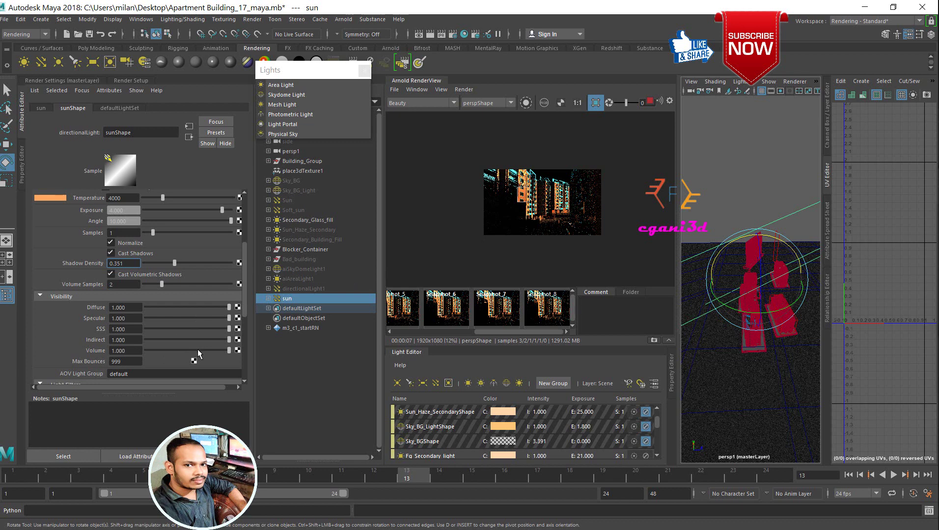
Lower the sunShape Volume visibility contribution to 0.
drag(197, 349, 127, 348)
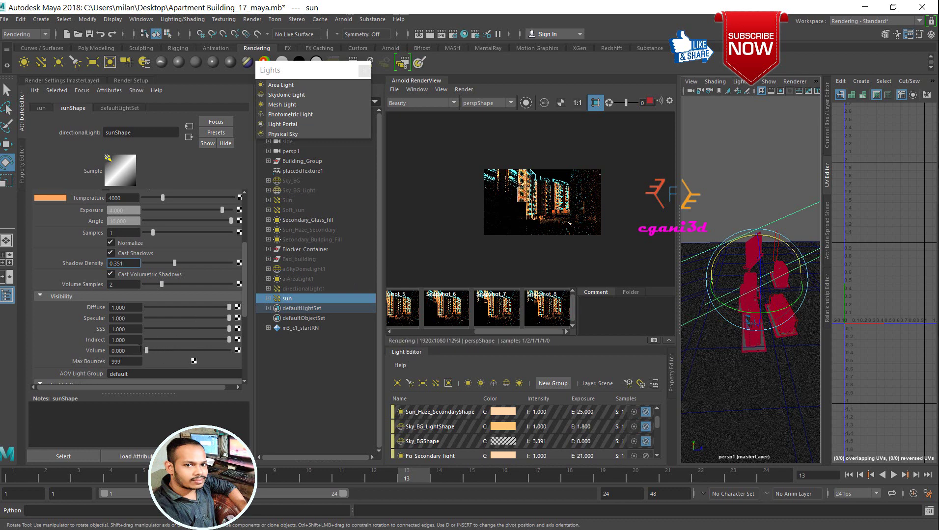
click(131, 350)
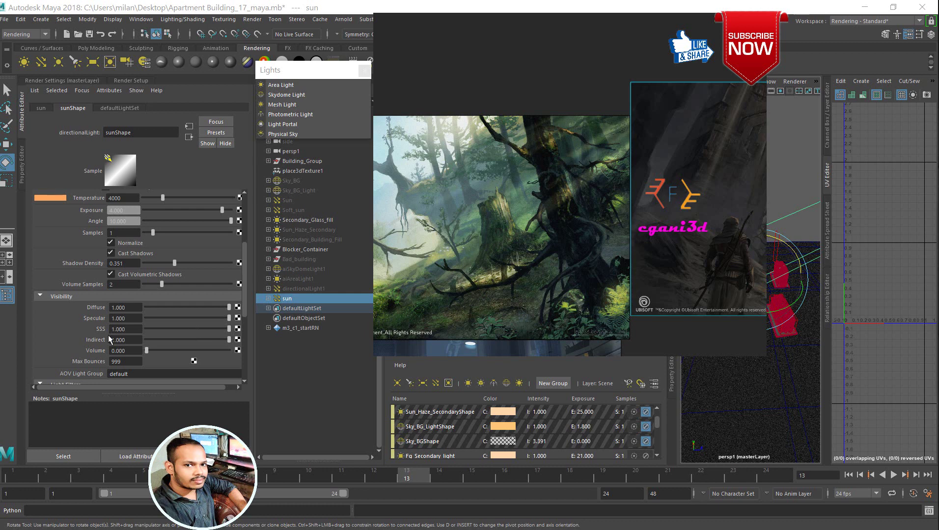
Set the sunShape SSS visibility contribution to 0 and select the Diffuse contribution value.
drag(179, 329, 143, 328)
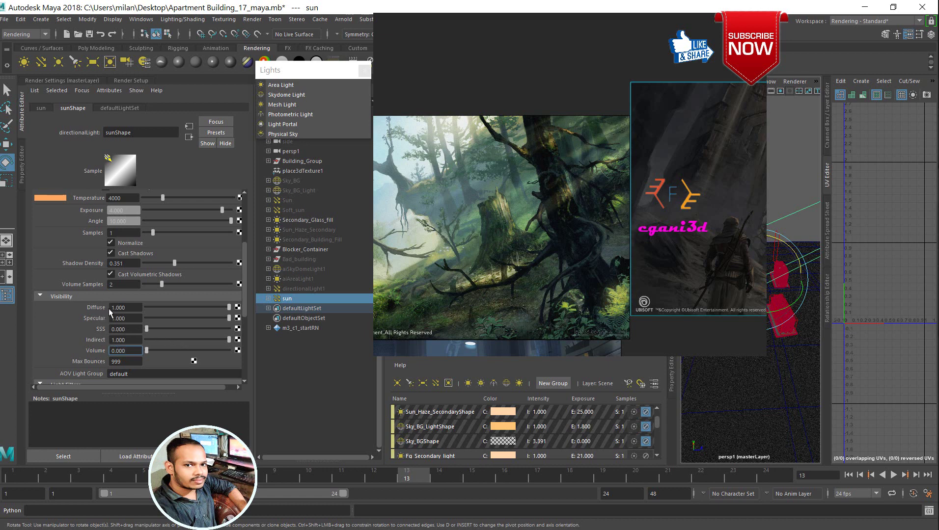
click(134, 308)
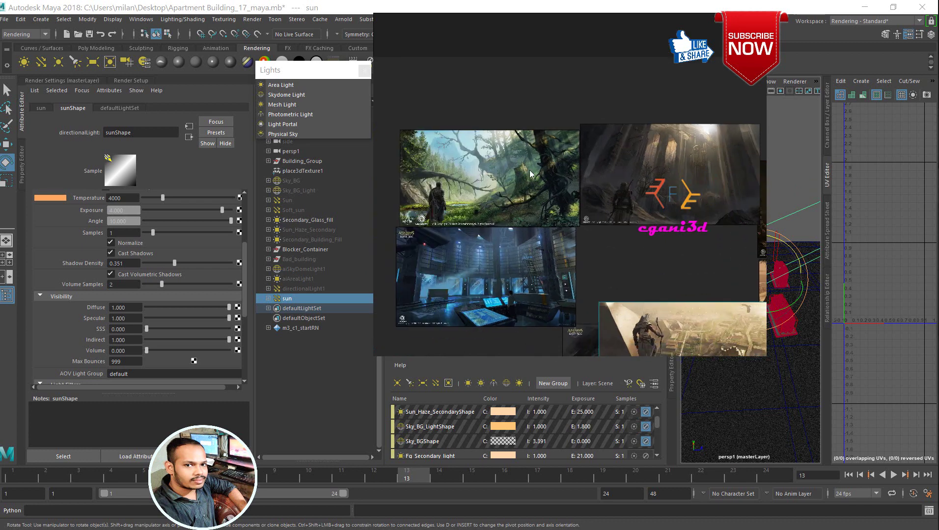
scroll(237, 385, down, 3)
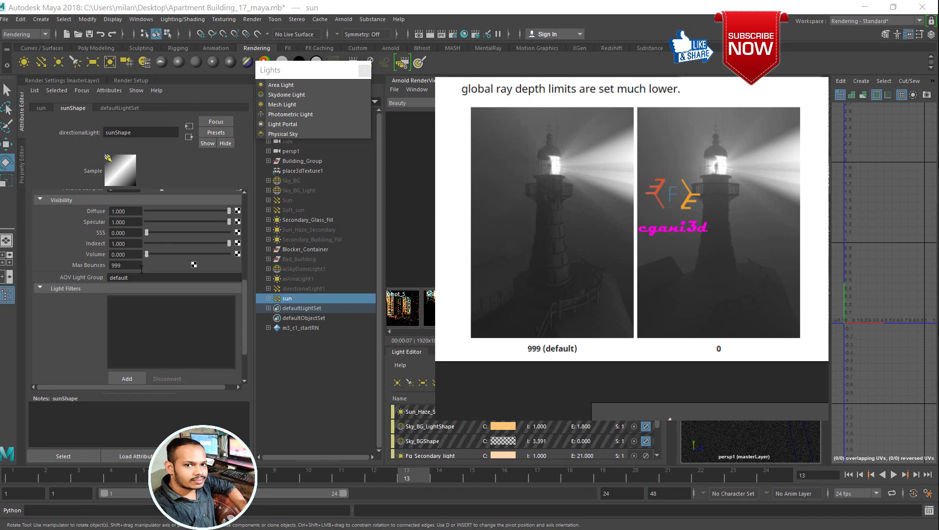
drag(140, 266, 100, 268)
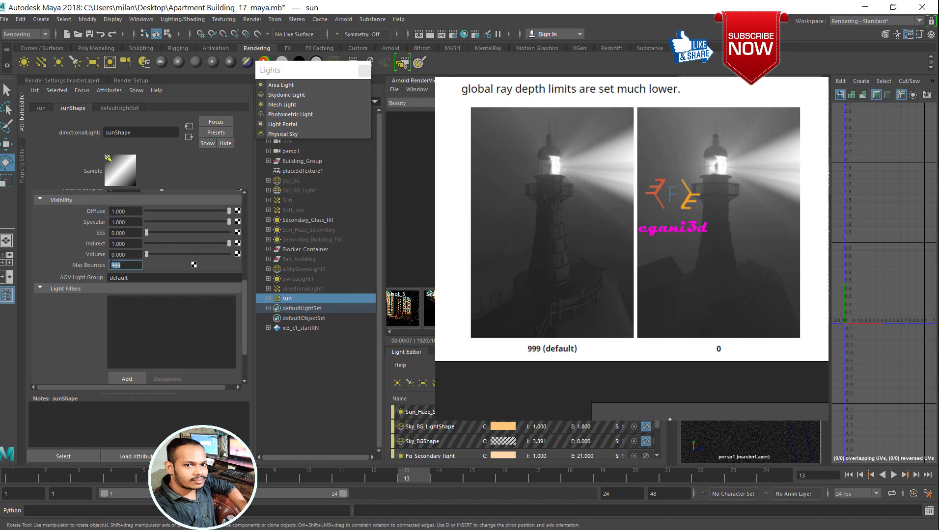